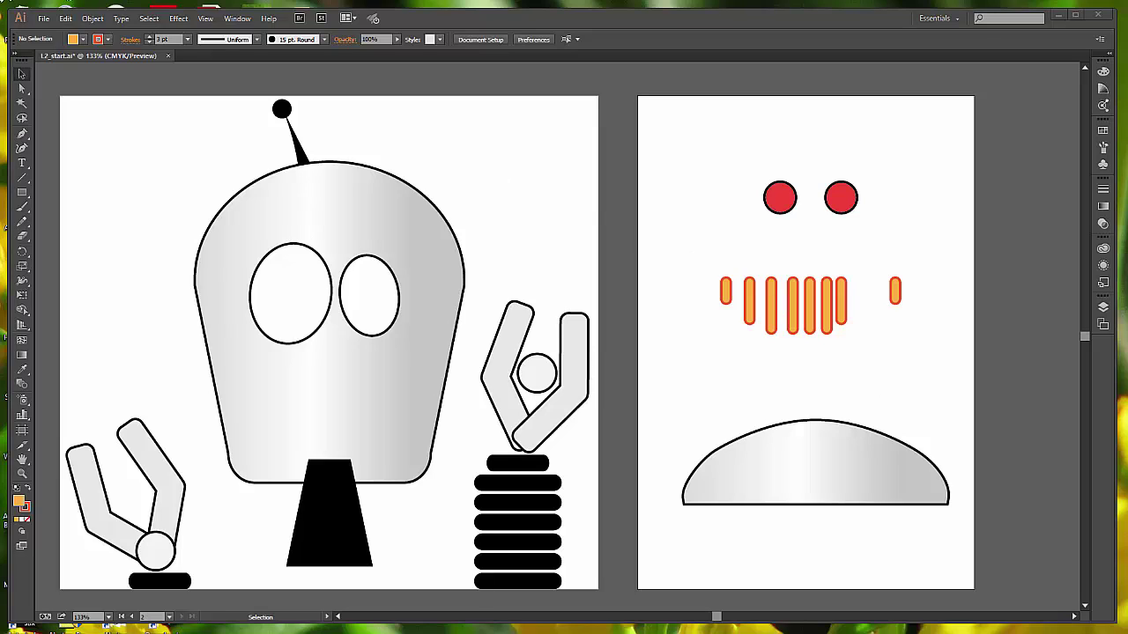
# - Try to distribute the saved RobotMouth shapes by their horizontal centers relative to the artboard
pyautogui.click(149, 18)
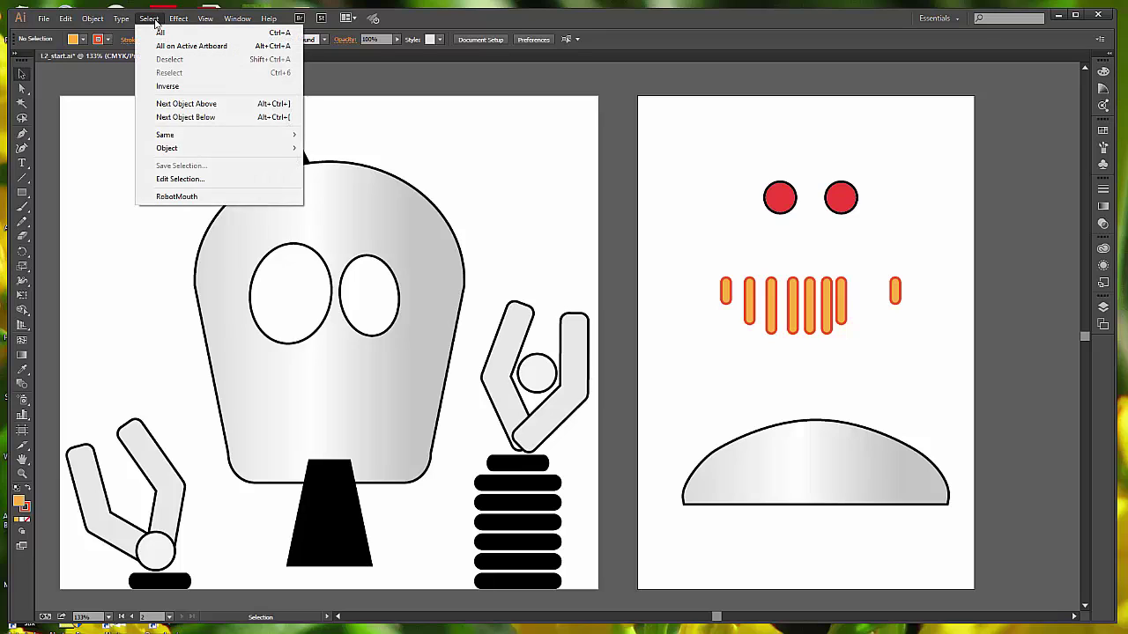
pyautogui.click(187, 199)
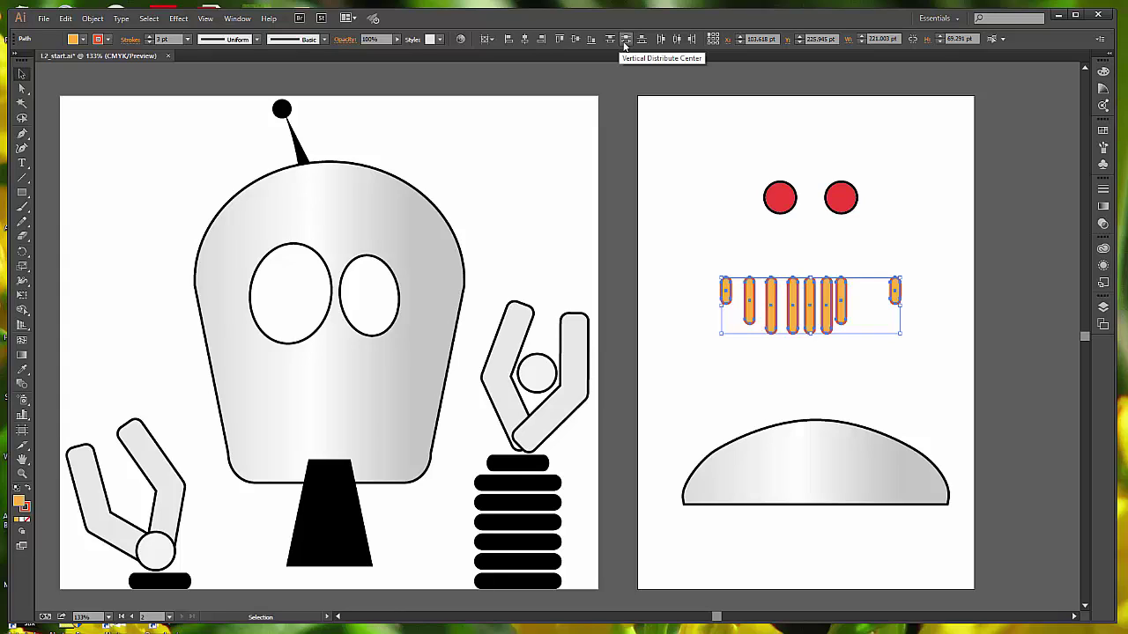
pyautogui.click(677, 40)
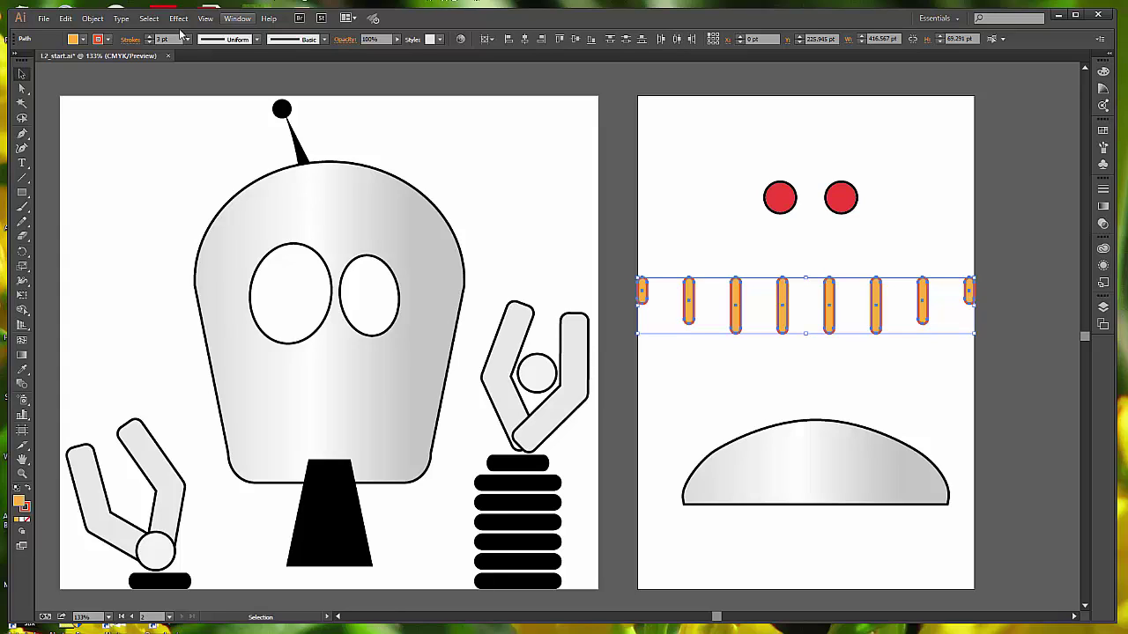
pyautogui.click(65, 18)
pyautogui.click(77, 33)
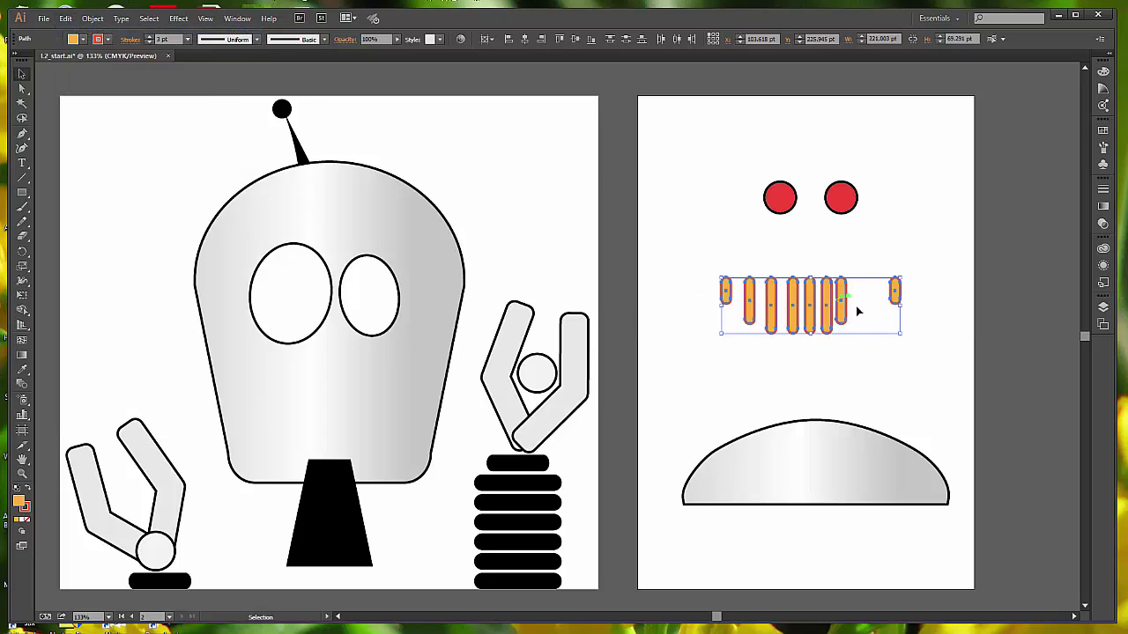
pyautogui.click(949, 275)
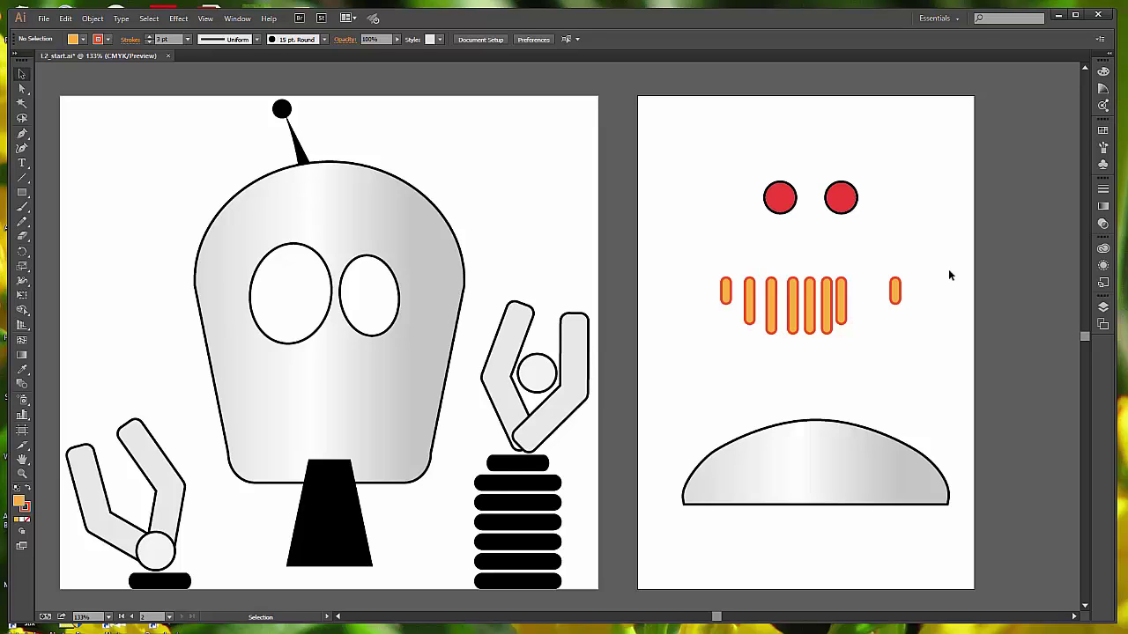
# - Move the far-right mouth bar about 41.5 pt left toward the others, keeping it level with them
pyautogui.press('z')
pyautogui.click(823, 315)
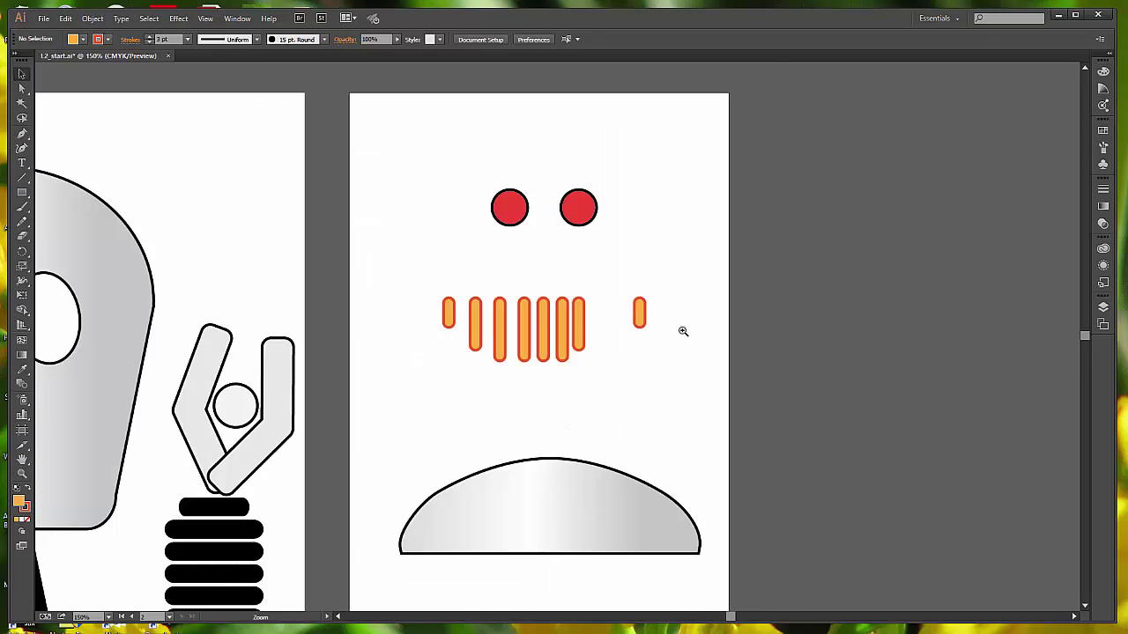
pyautogui.click(566, 331)
pyautogui.click(521, 335)
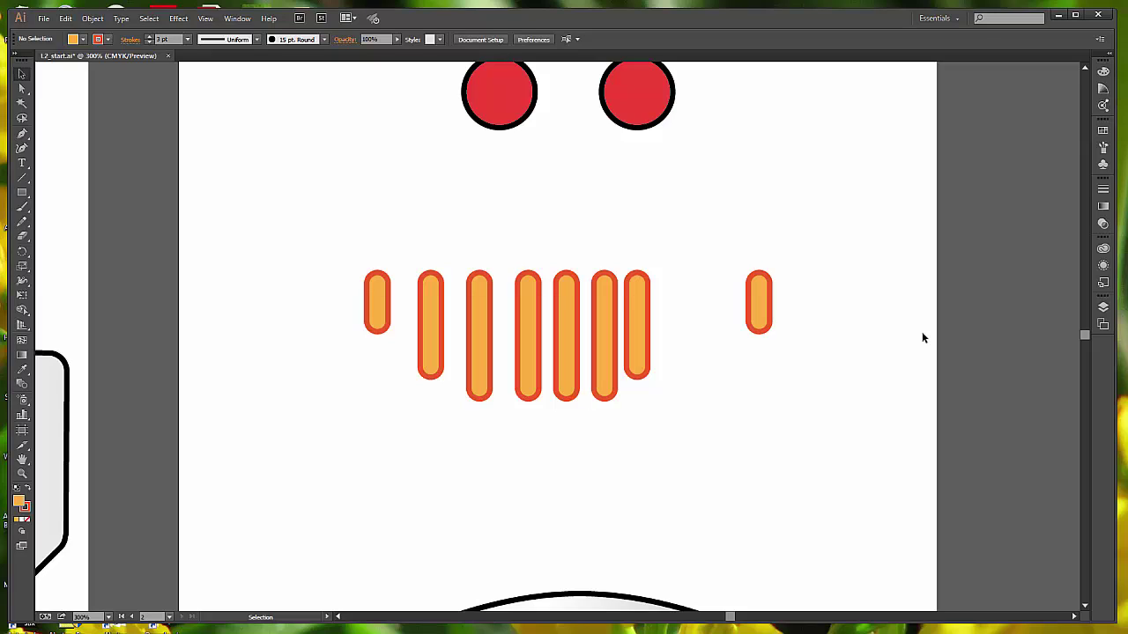
pyautogui.click(758, 306)
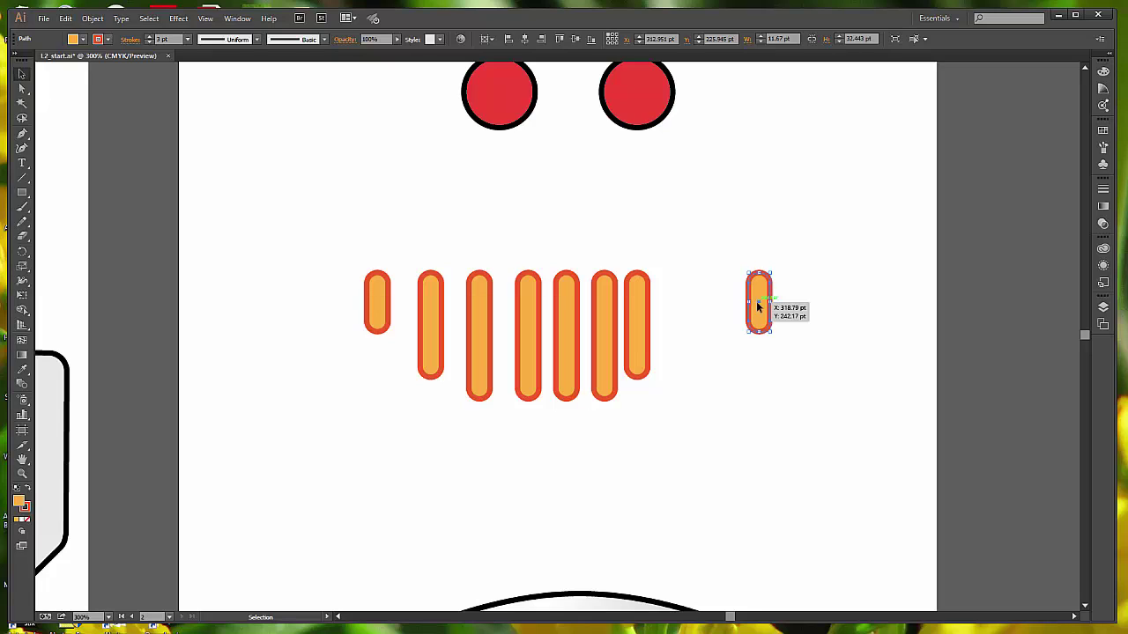
pyautogui.keyDown('shift'); pyautogui.click(757, 306); pyautogui.keyUp('shift')
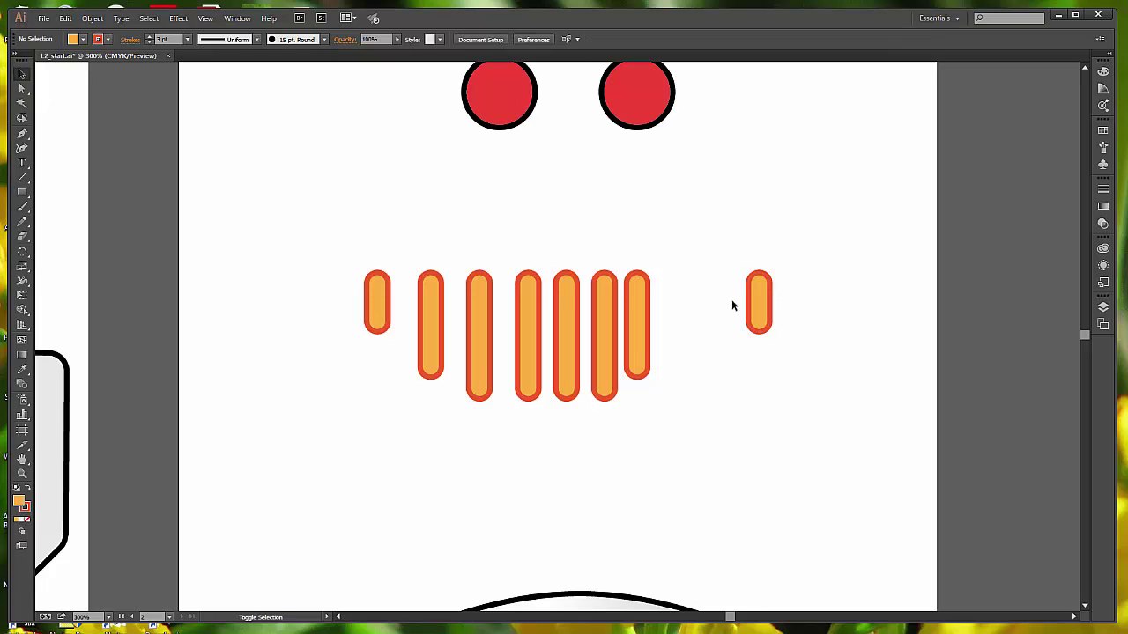
pyautogui.click(758, 305)
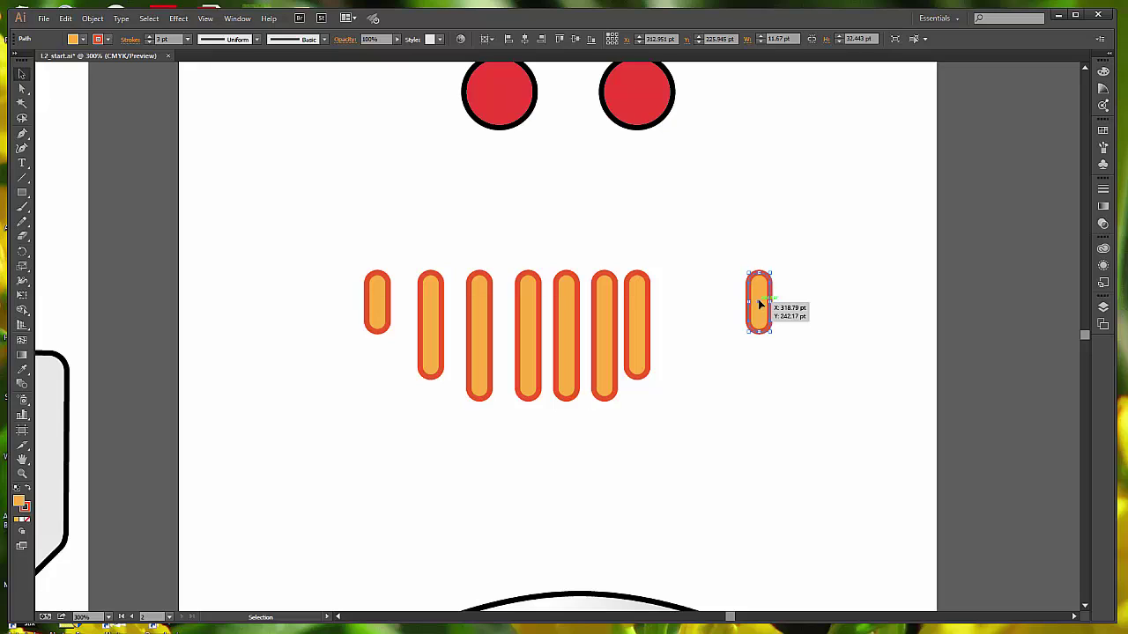
pyautogui.moveTo(759, 305); pyautogui.dragTo(730, 305)
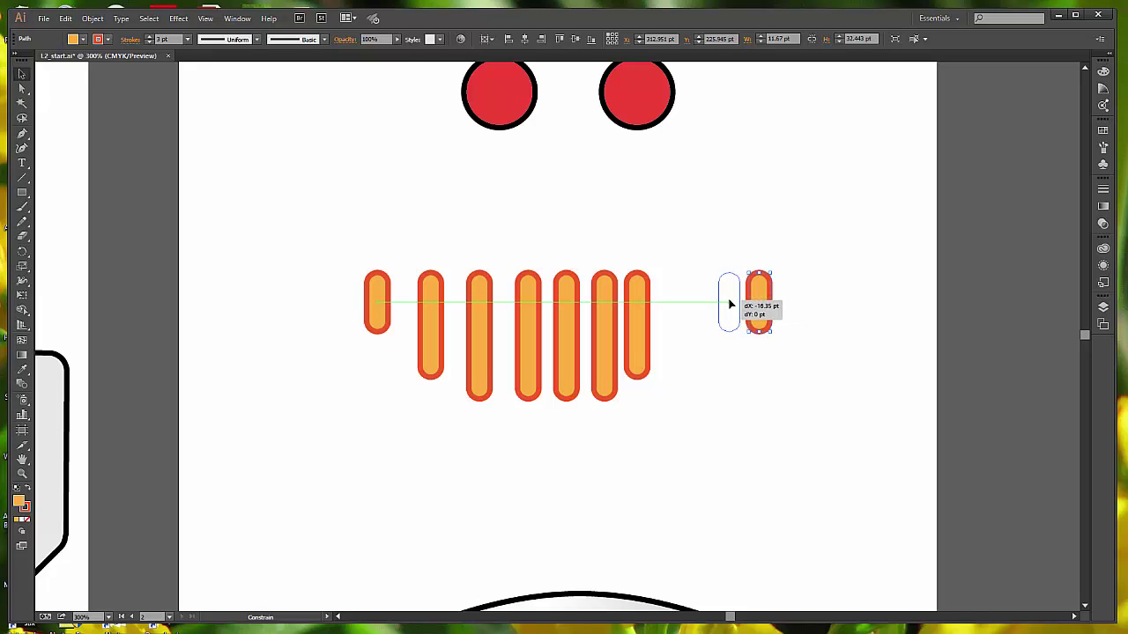
pyautogui.moveTo(730, 304); pyautogui.dragTo(682, 306)
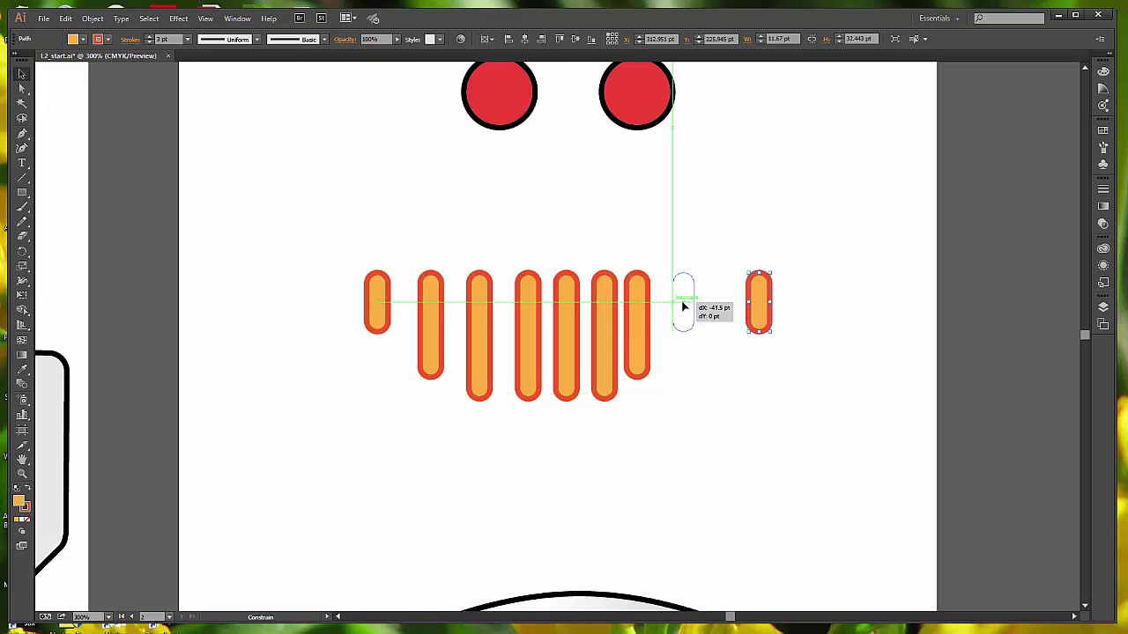
pyautogui.moveTo(683, 306); pyautogui.dragTo(682, 304)
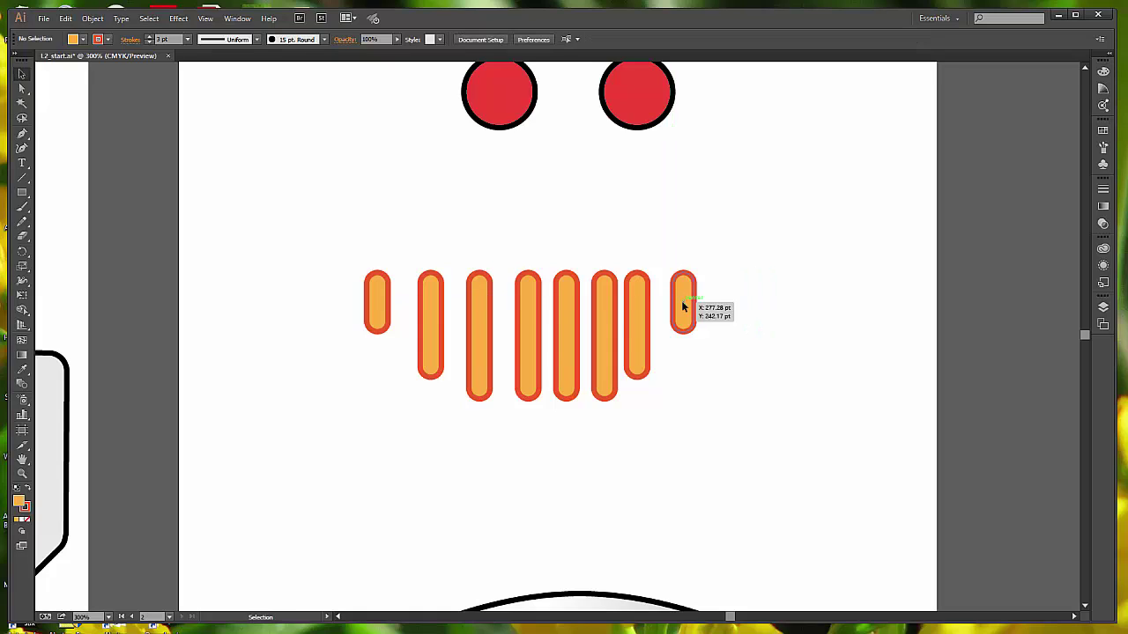
pyautogui.hotkey('ctrl', 'shift', 'a')
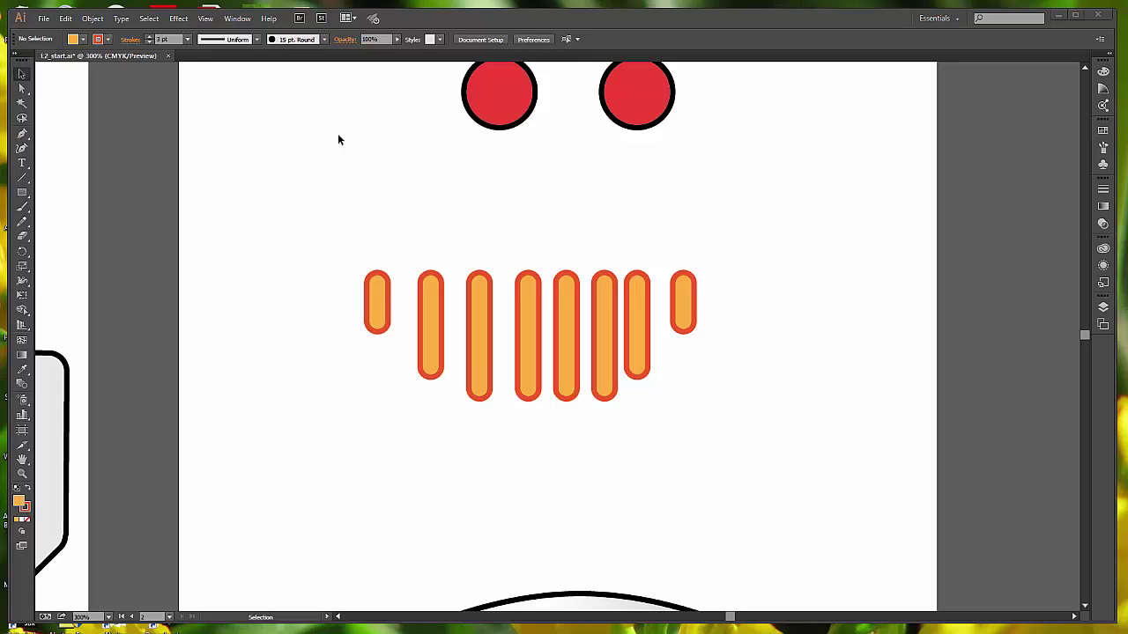
# - Distribute the RobotMouth shapes by their horizontal centers with Align to Selection, and deselect them
pyautogui.click(149, 18)
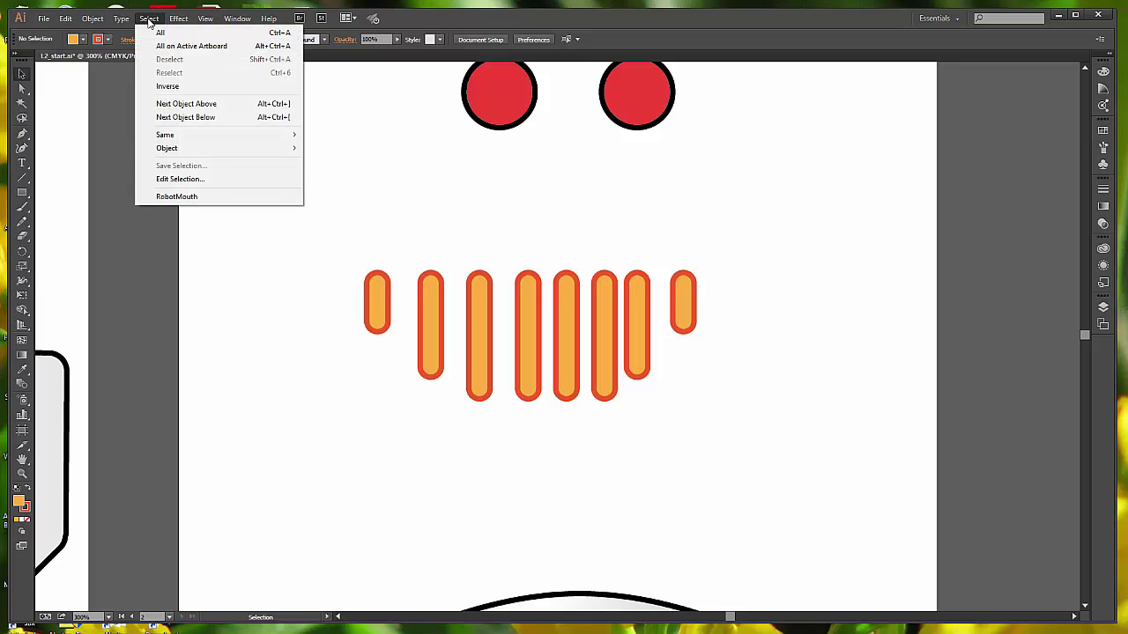
pyautogui.click(176, 196)
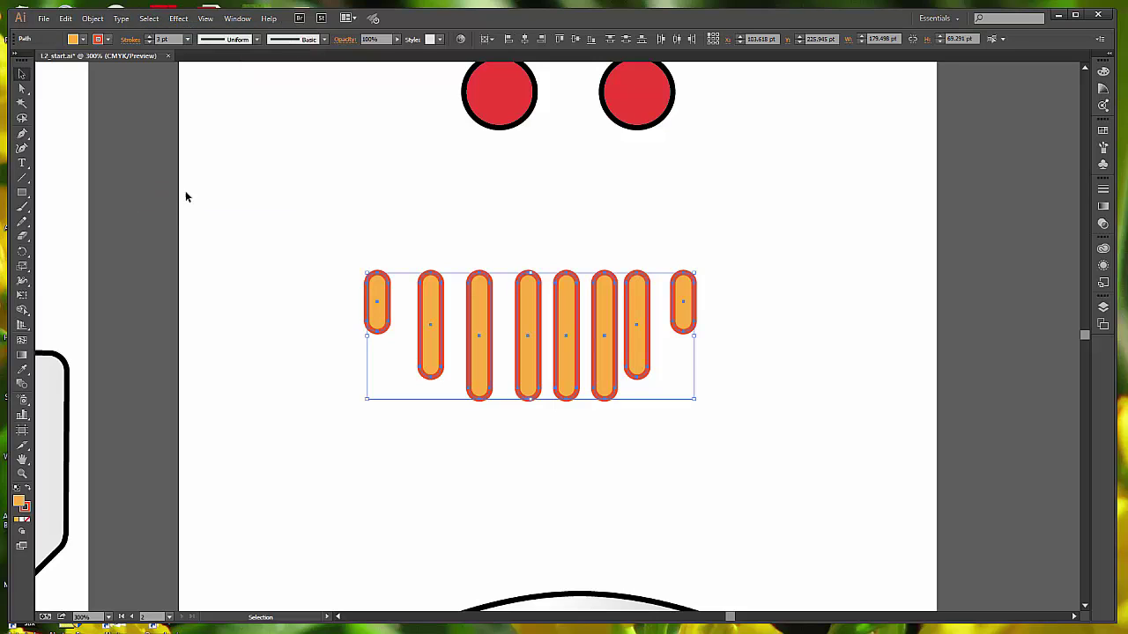
pyautogui.click(491, 40)
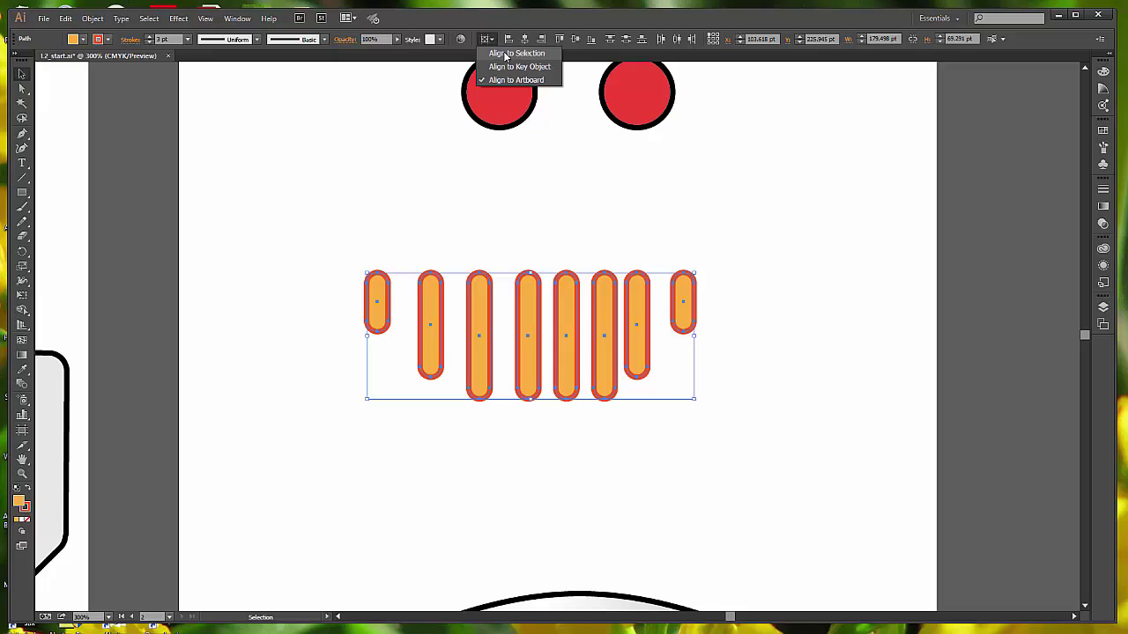
pyautogui.click(516, 53)
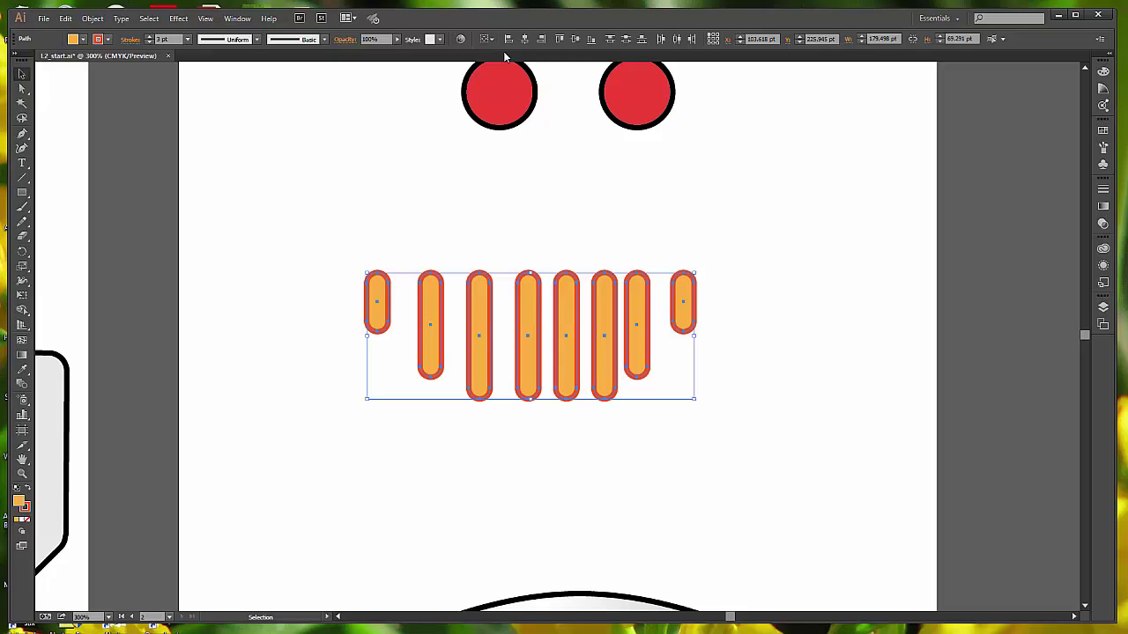
pyautogui.click(679, 40)
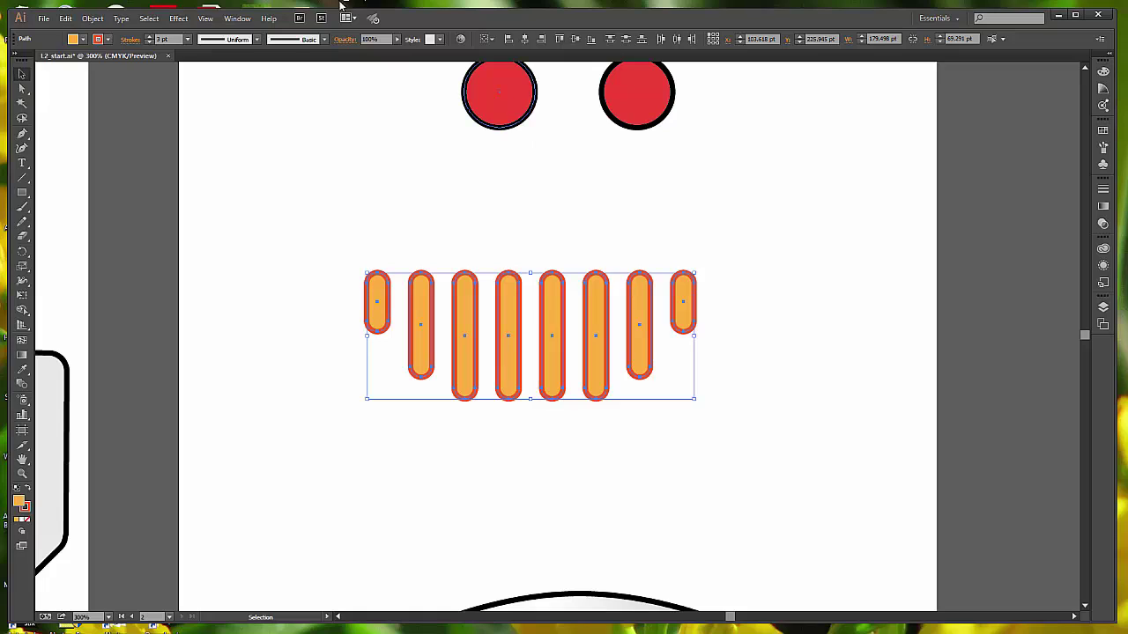
pyautogui.click(492, 41)
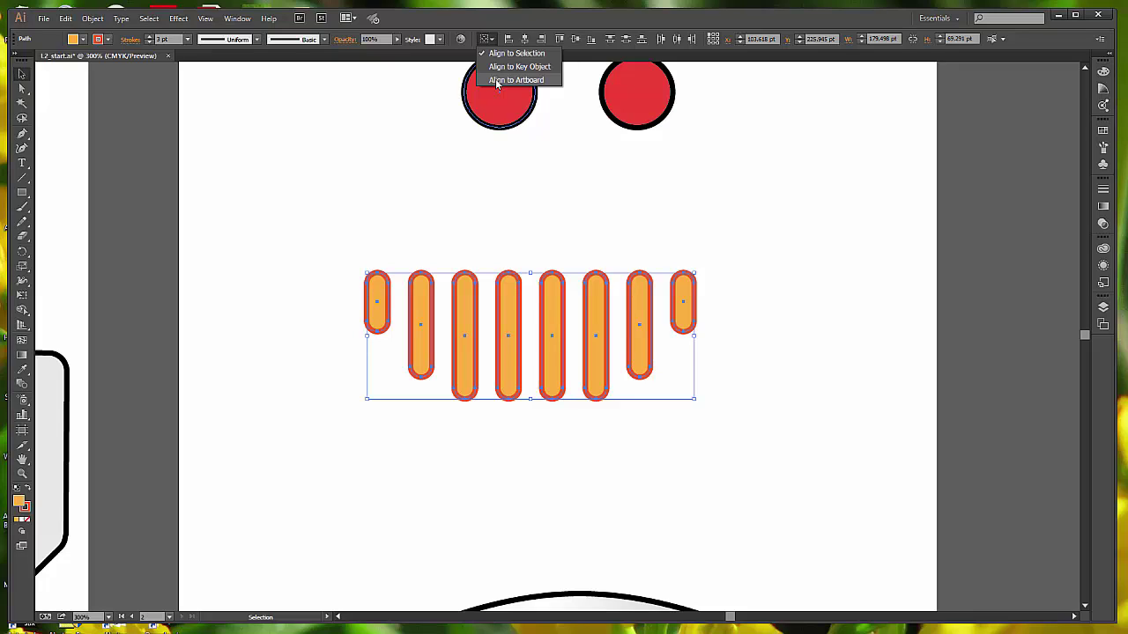
pyautogui.click(736, 231)
pyautogui.click(765, 335)
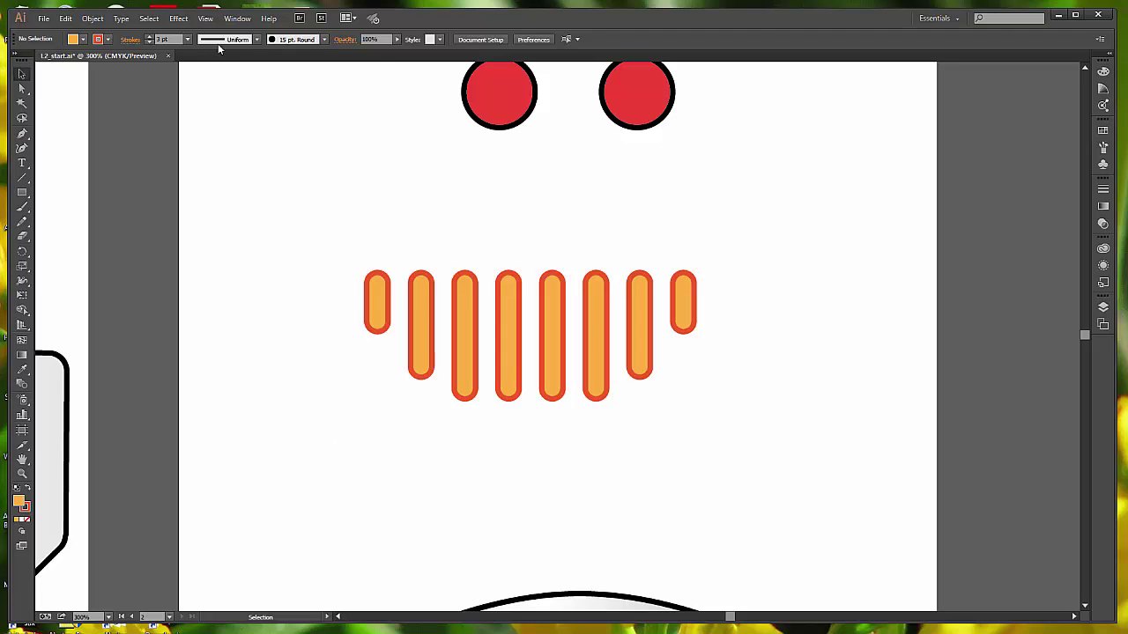
# - Cut the gray gradient dome shape from the second artboard
pyautogui.click(205, 19)
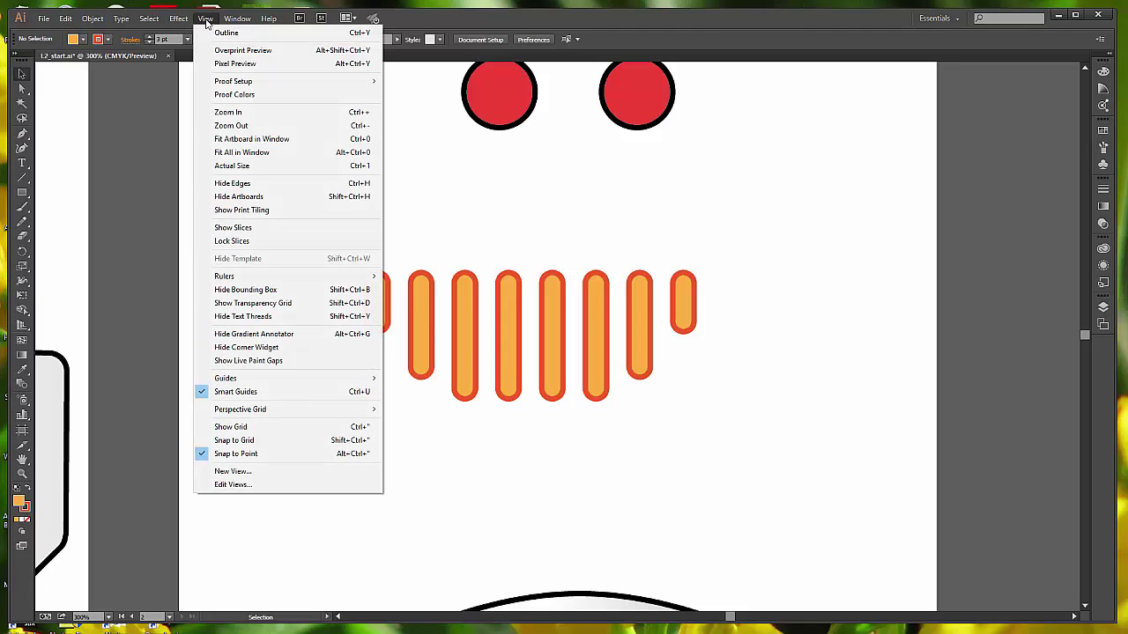
pyautogui.click(250, 154)
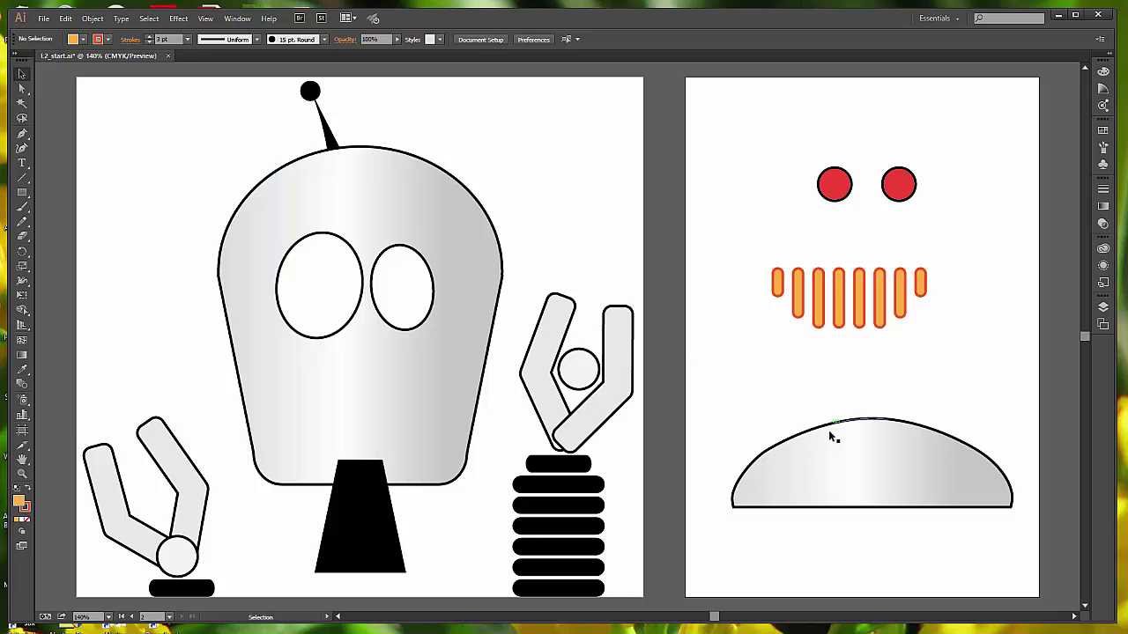
pyautogui.click(889, 475)
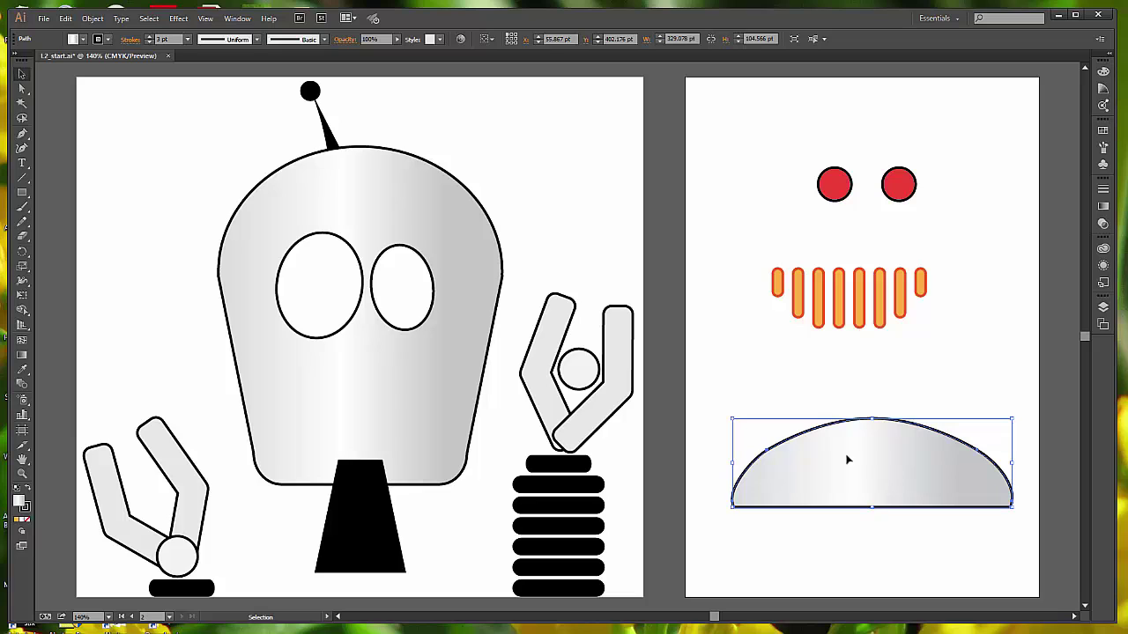
pyautogui.click(68, 18)
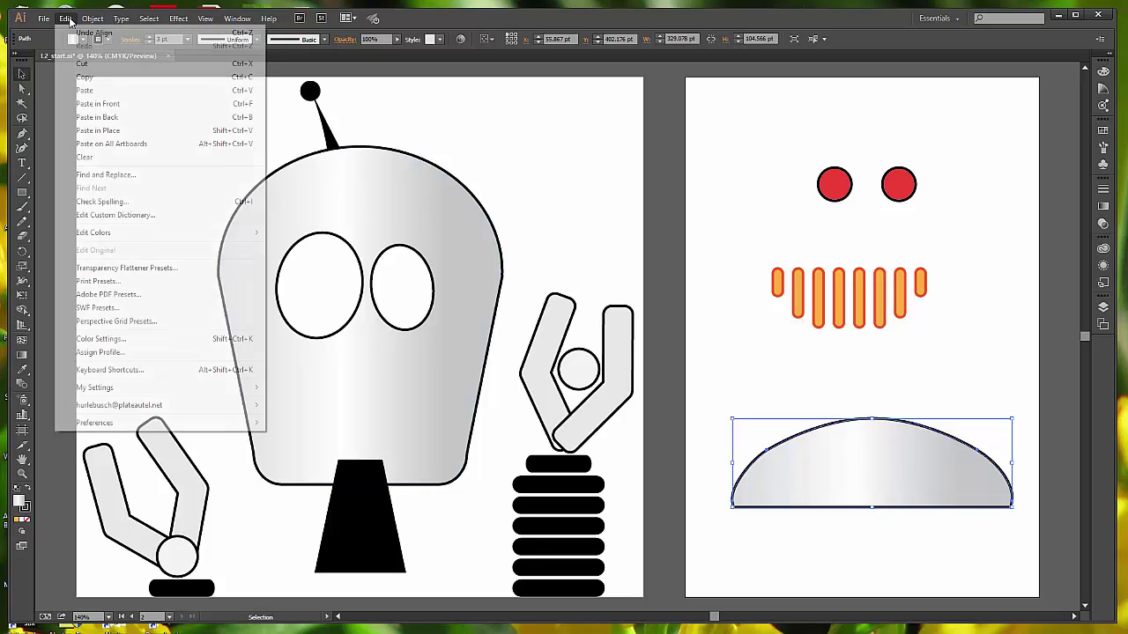
pyautogui.click(98, 64)
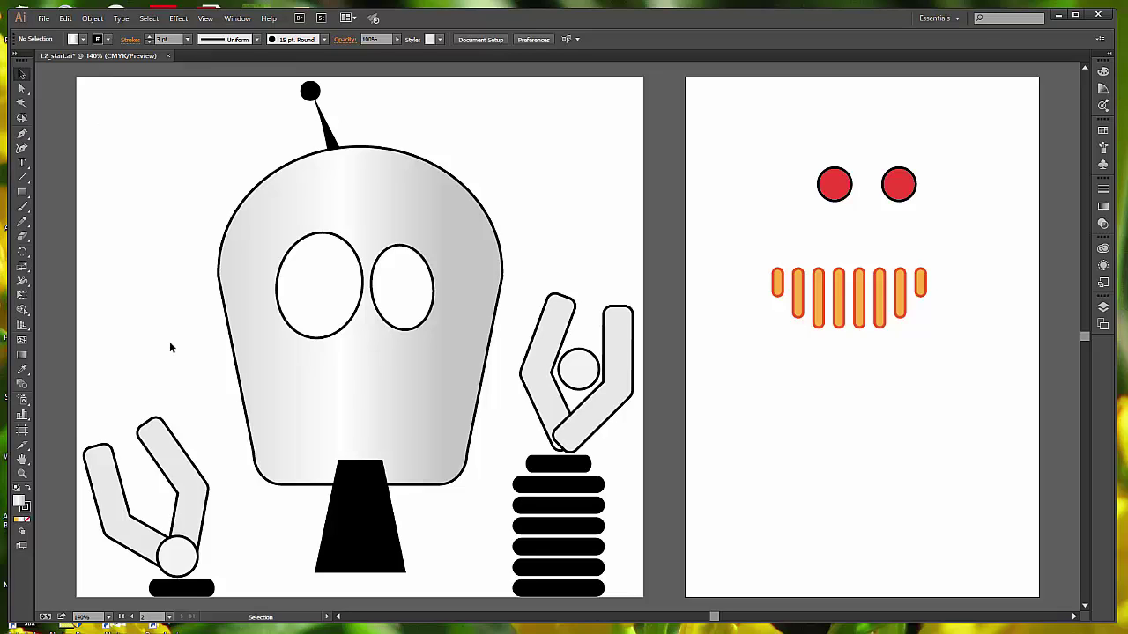
# - Make the robot head's artboard active and paste the cut dome shape onto it
pyautogui.click(134, 621)
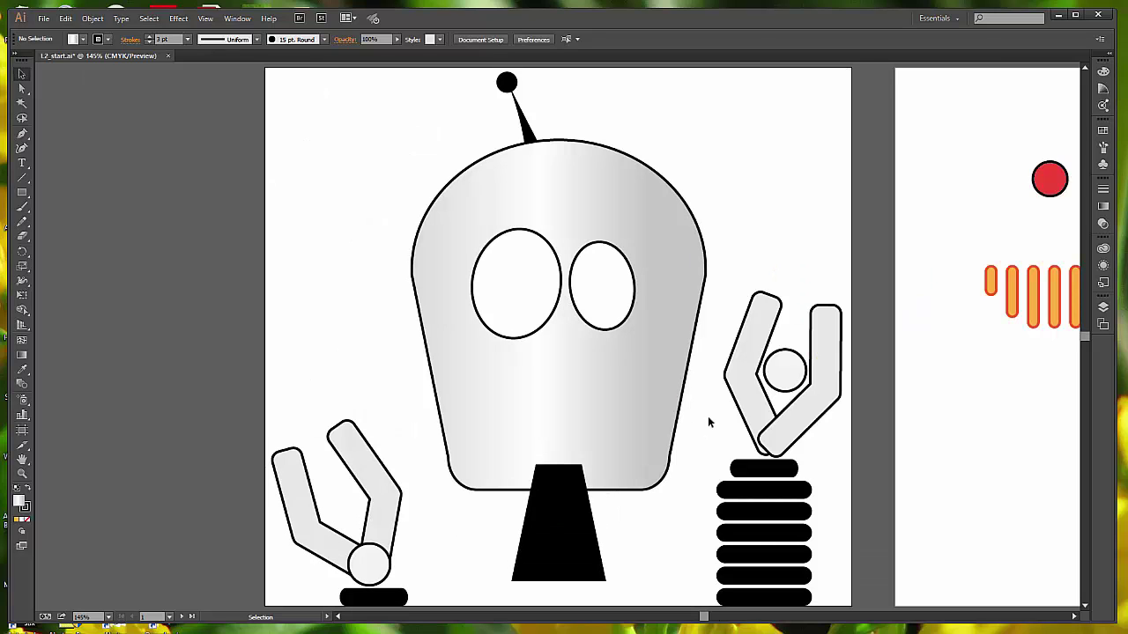
pyautogui.click(210, 19)
pyautogui.click(254, 141)
pyautogui.click(63, 19)
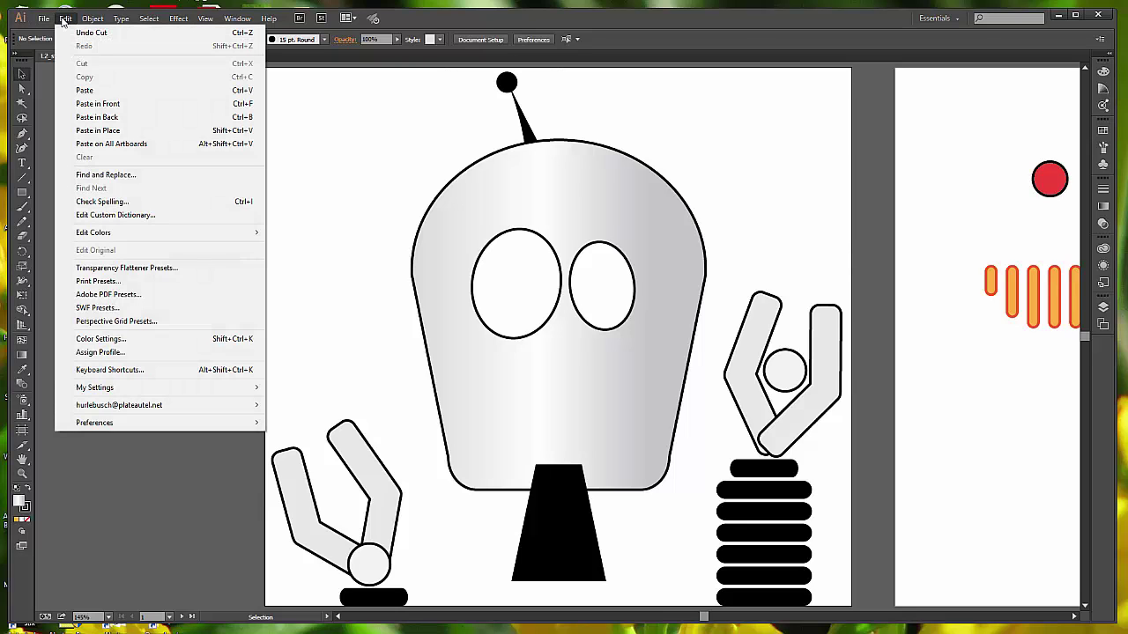
pyautogui.click(96, 91)
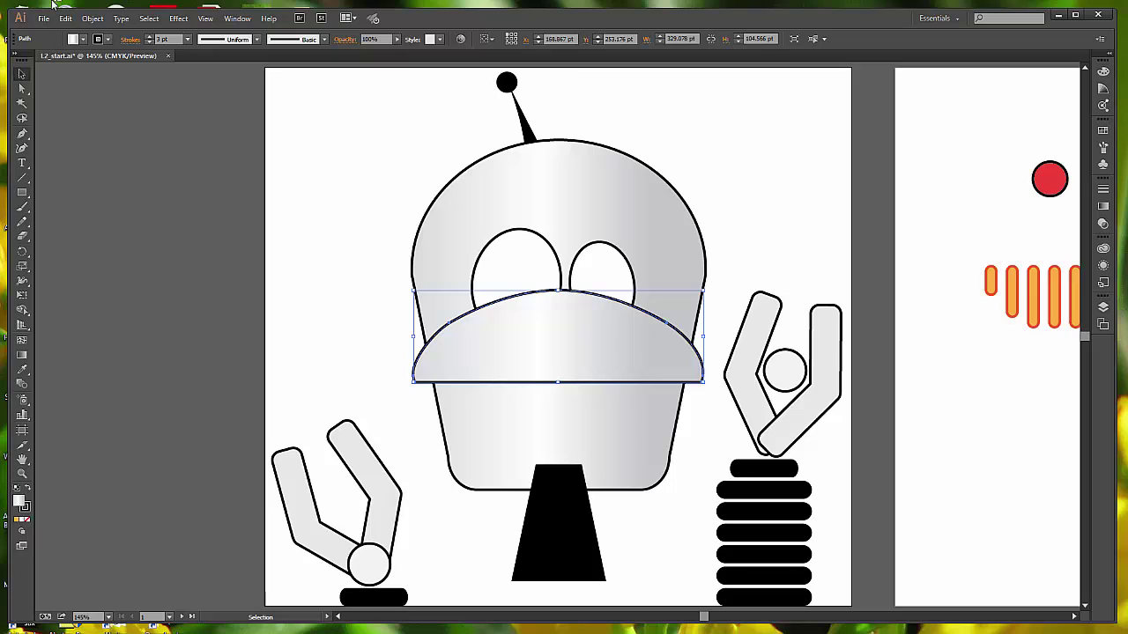
# - Align the pasted dome to the artboard's horizontal center and bottom edge, and deselect it
pyautogui.click(489, 40)
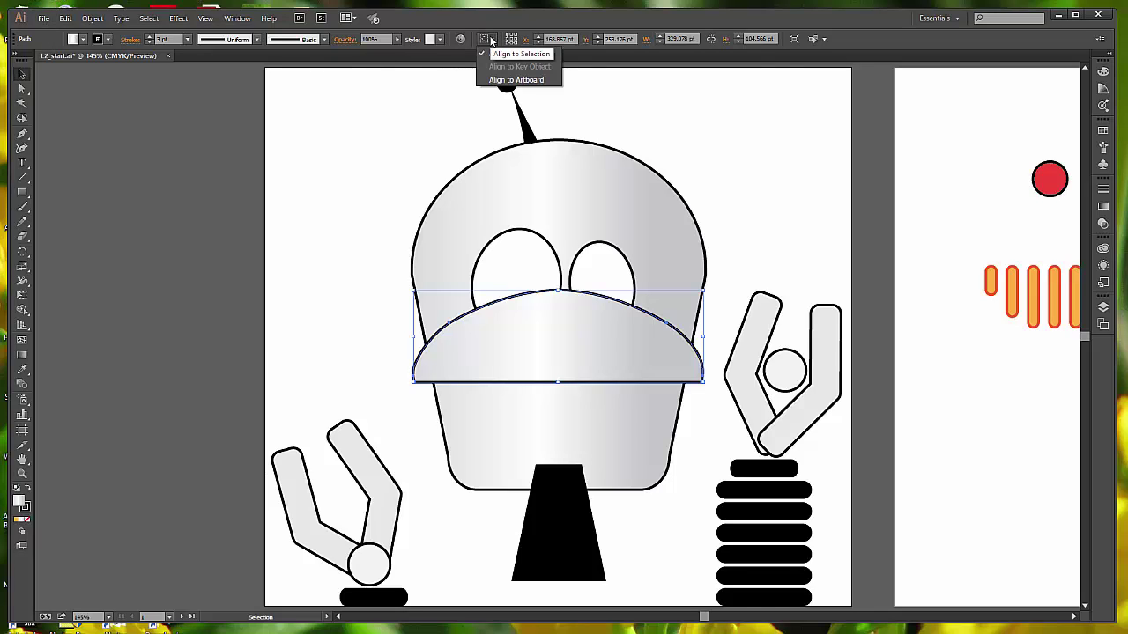
pyautogui.click(517, 81)
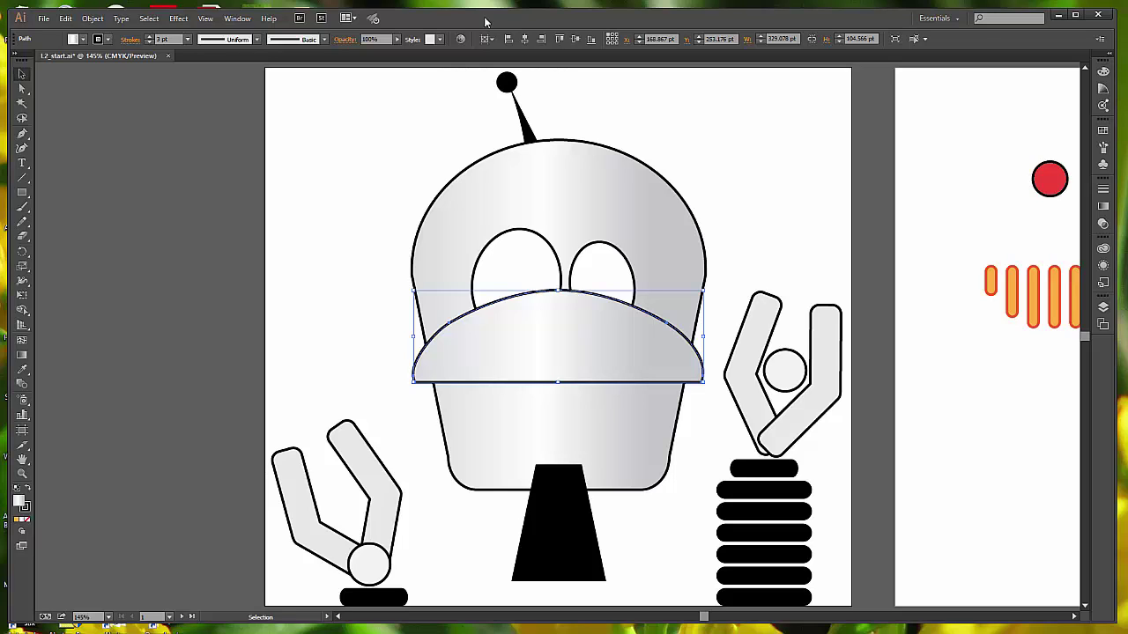
pyautogui.click(524, 39)
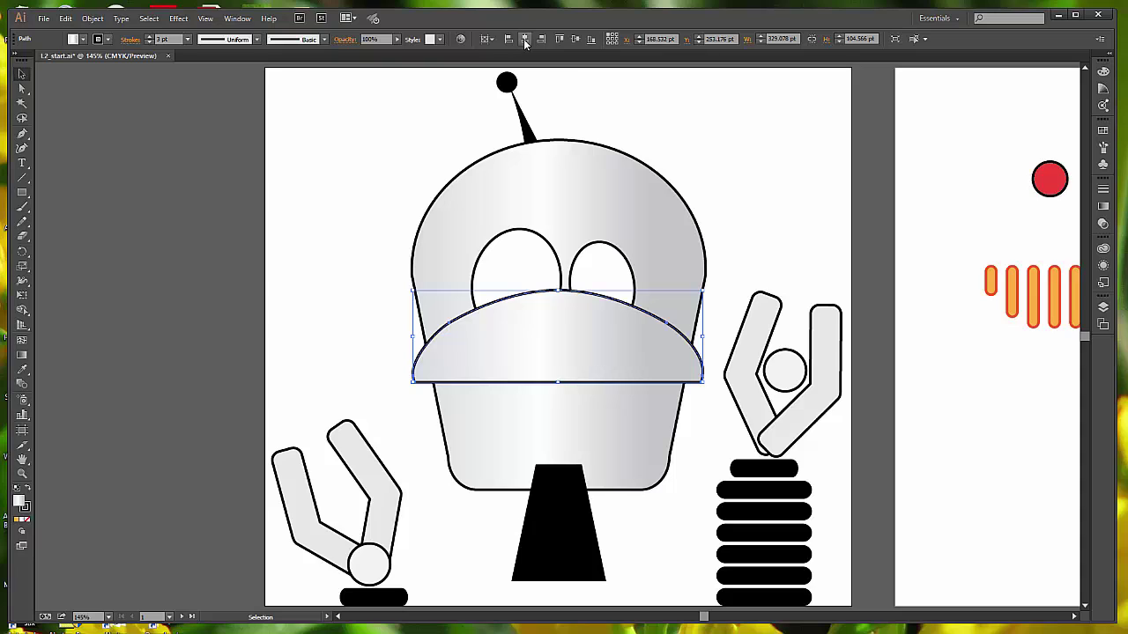
pyautogui.click(592, 42)
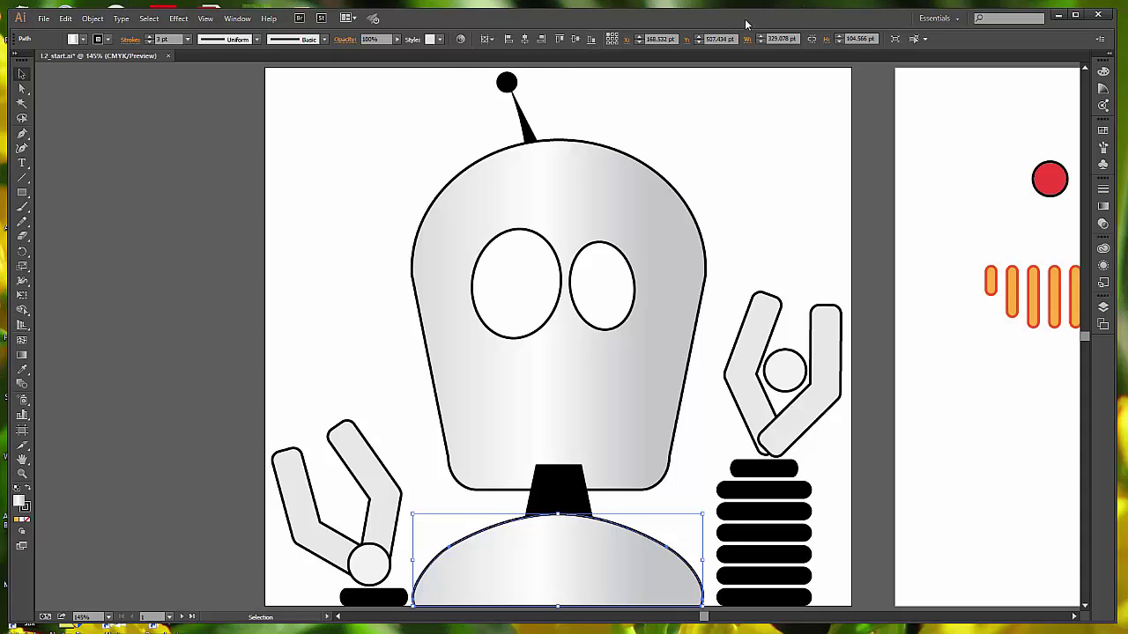
pyautogui.click(791, 160)
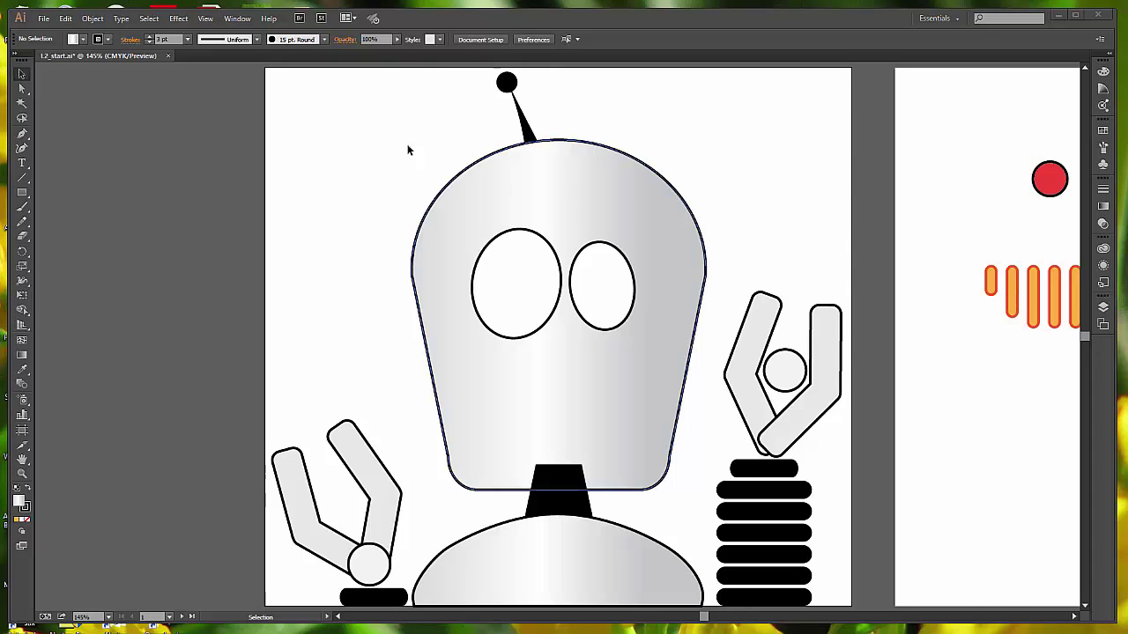
# - Recall the saved RobotMouth selection, group the orange mouth shapes into one object, and deselect it
pyautogui.click(203, 19)
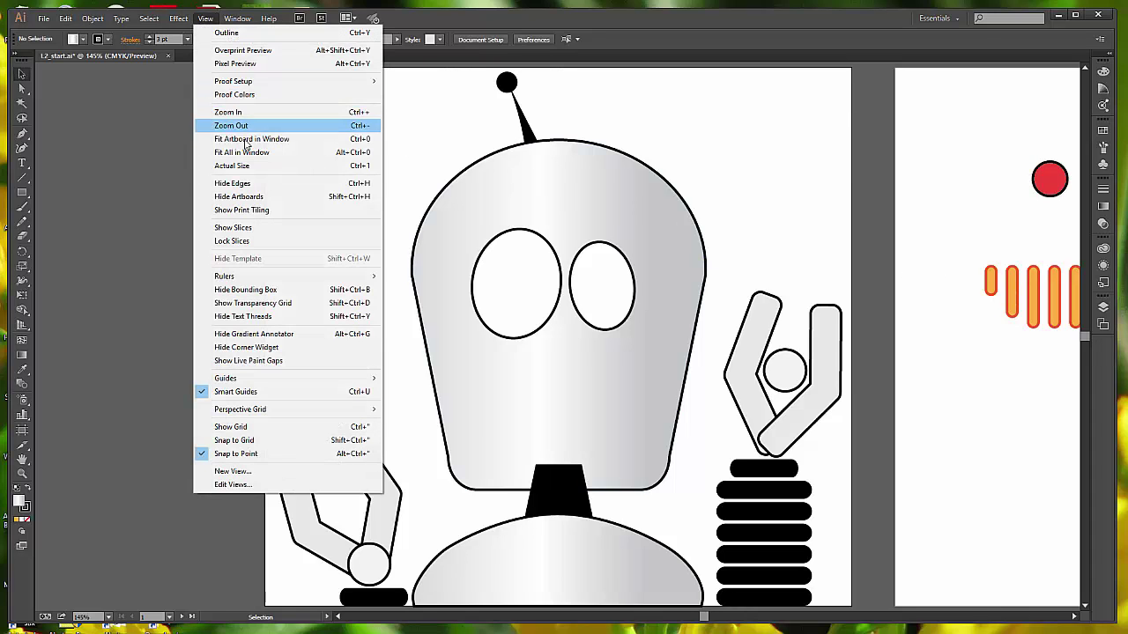
pyautogui.click(245, 139)
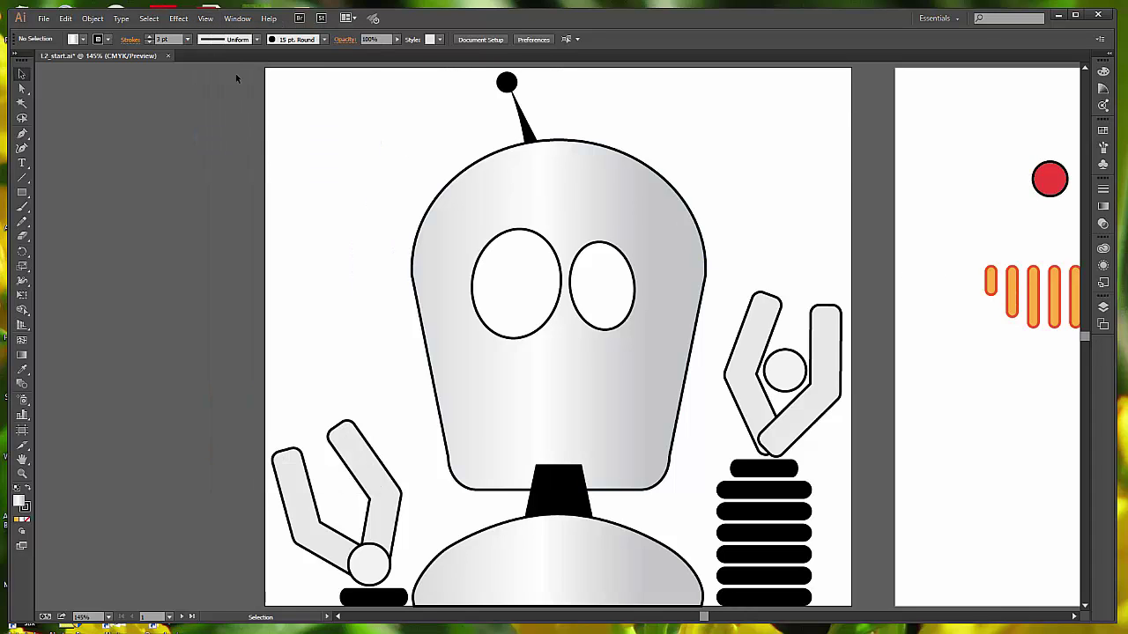
pyautogui.click(206, 19)
pyautogui.click(222, 140)
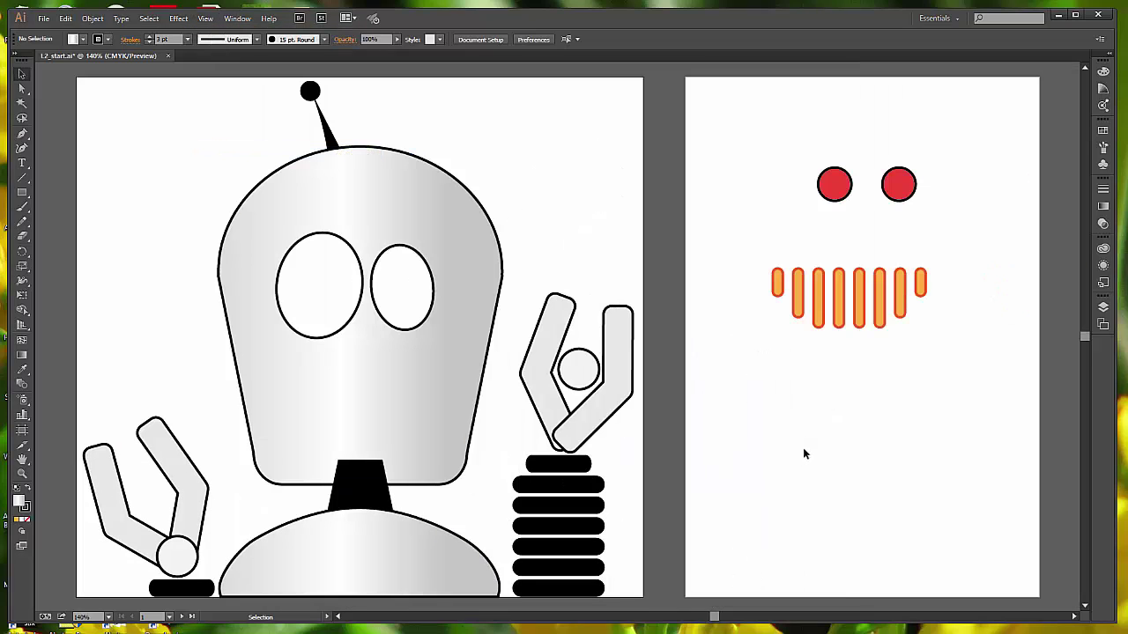
pyautogui.click(150, 18)
pyautogui.click(176, 196)
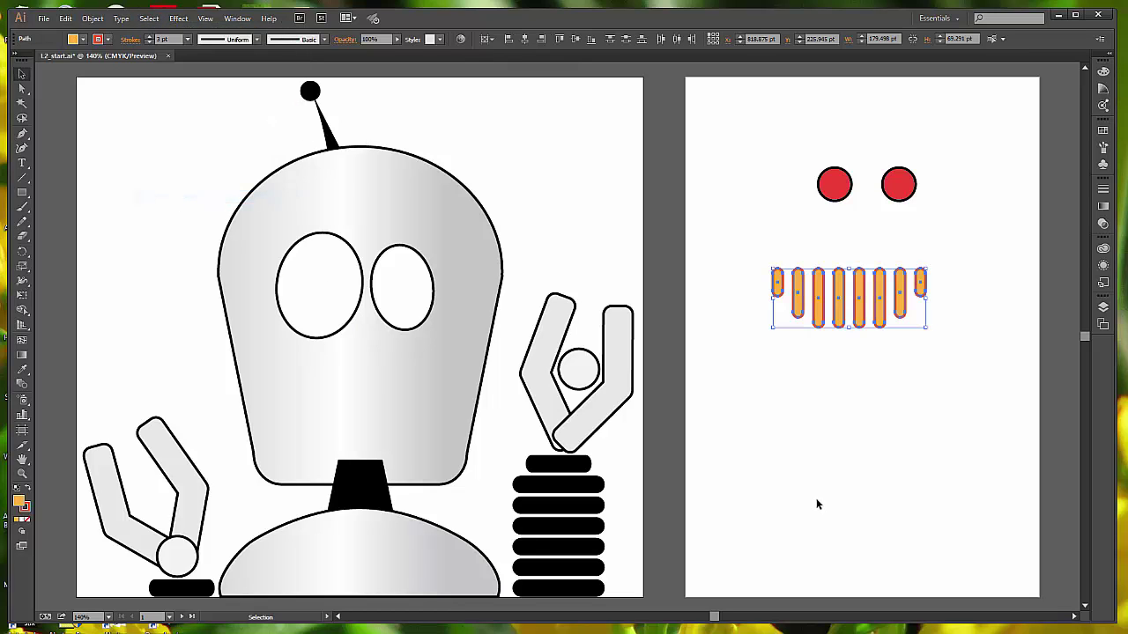
pyautogui.click(93, 18)
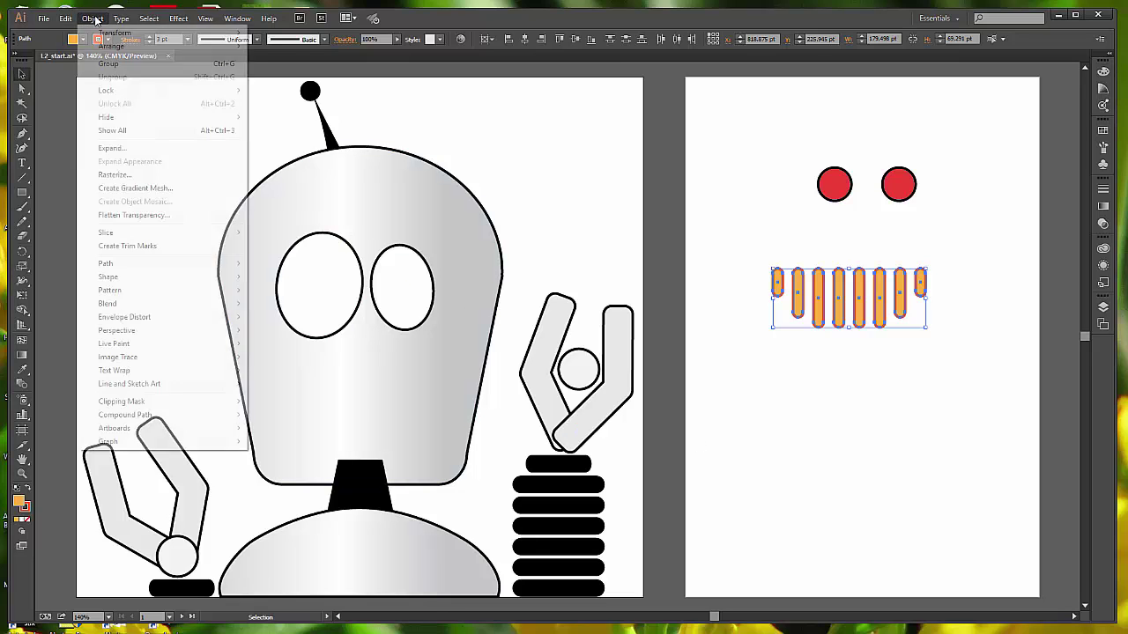
pyautogui.click(131, 63)
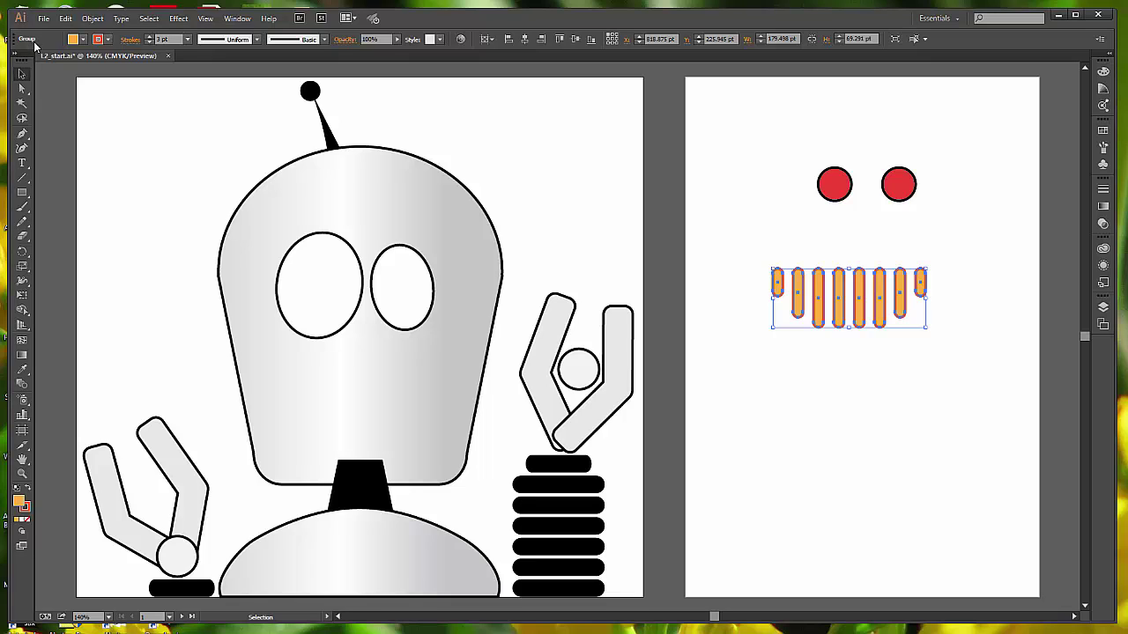
pyautogui.click(732, 350)
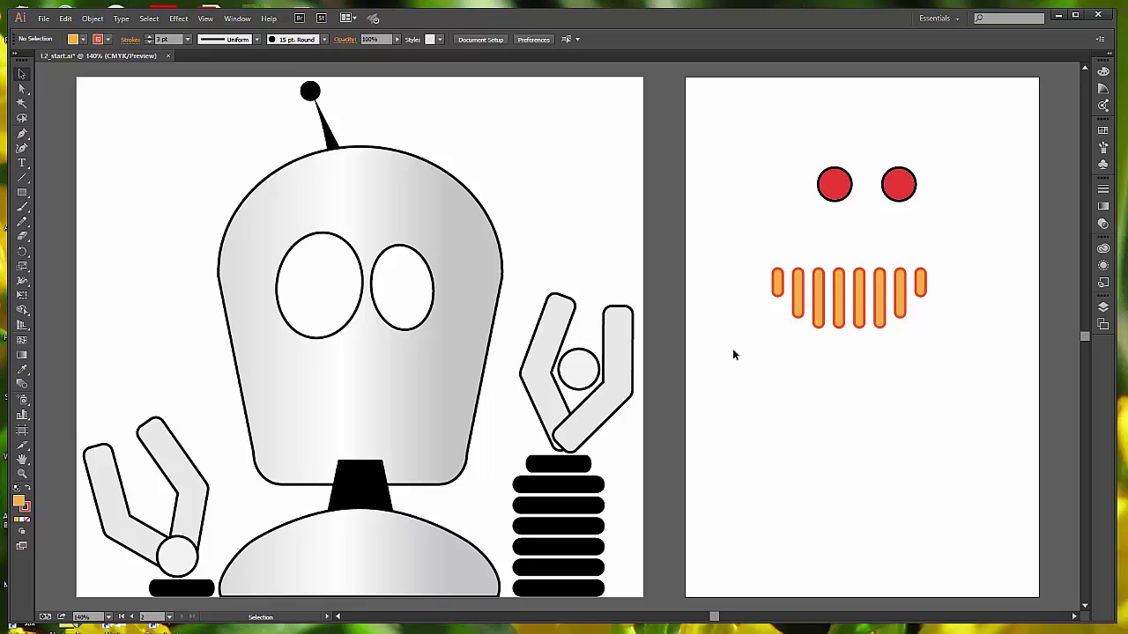
# - Move the grouped mouth from the second artboard onto the robot's face, centered below the eyes, and deselect it
pyautogui.click(838, 302)
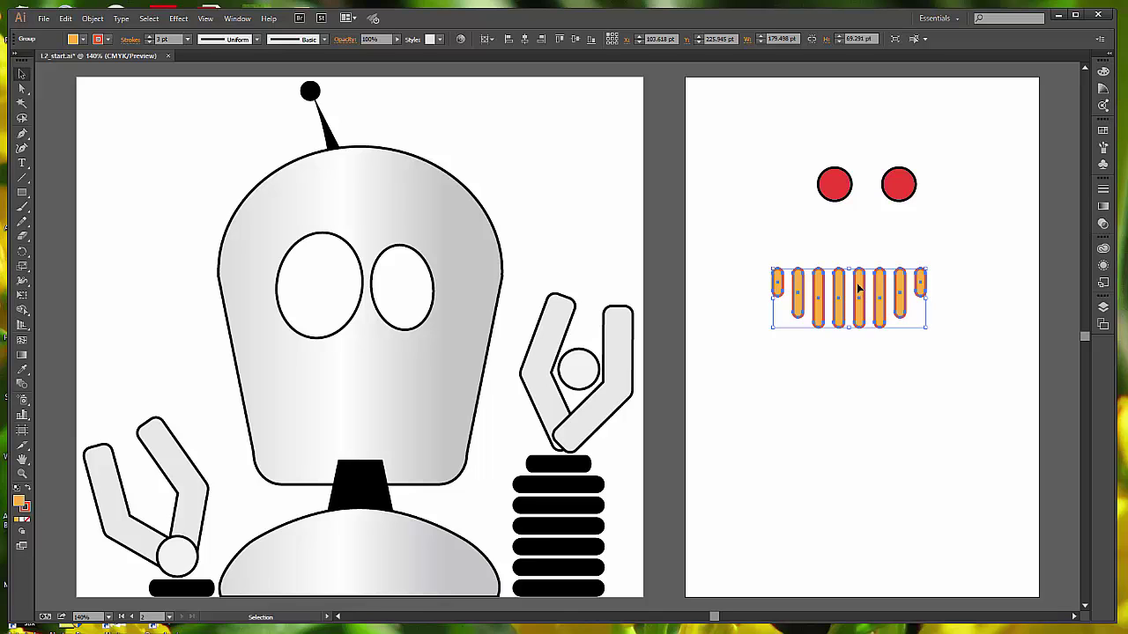
pyautogui.moveTo(859, 289); pyautogui.dragTo(368, 379)
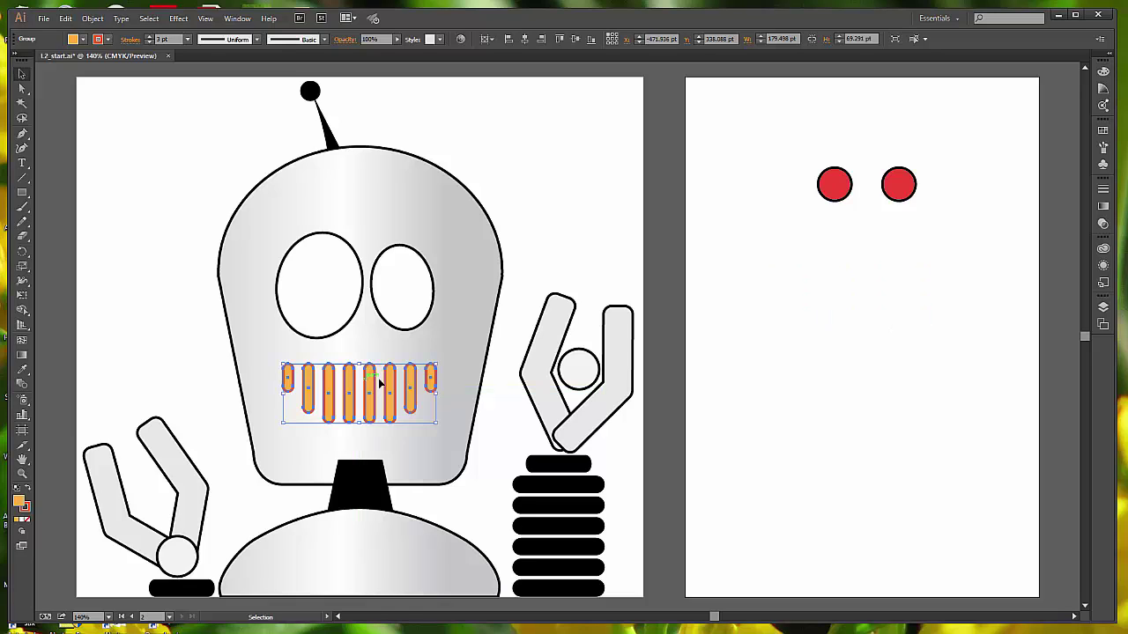
pyautogui.click(572, 226)
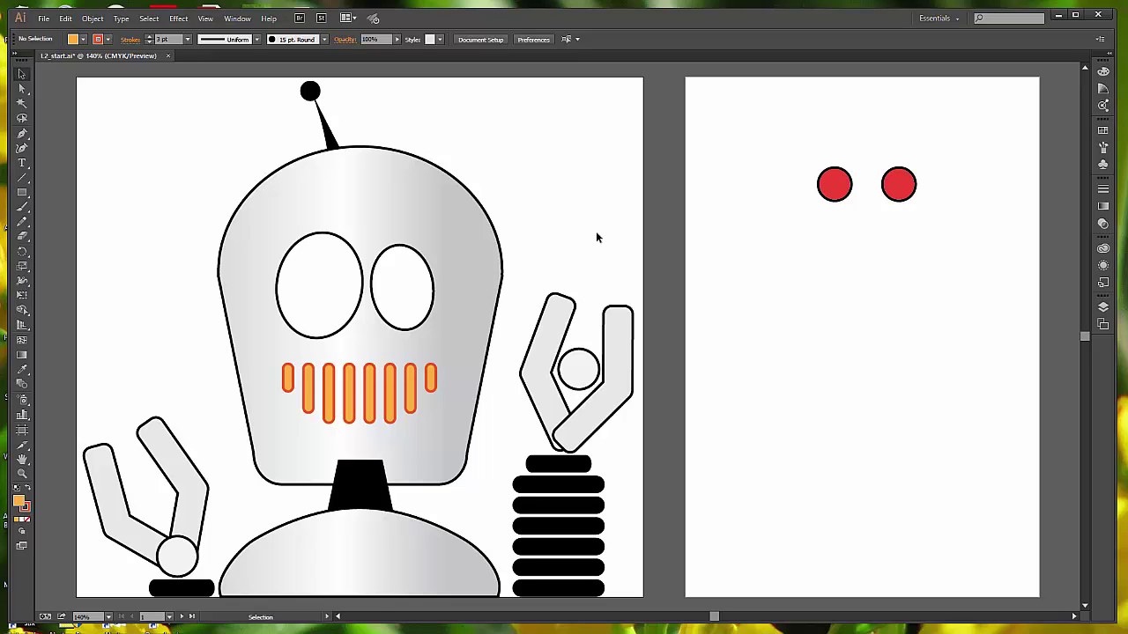
pyautogui.click(542, 347)
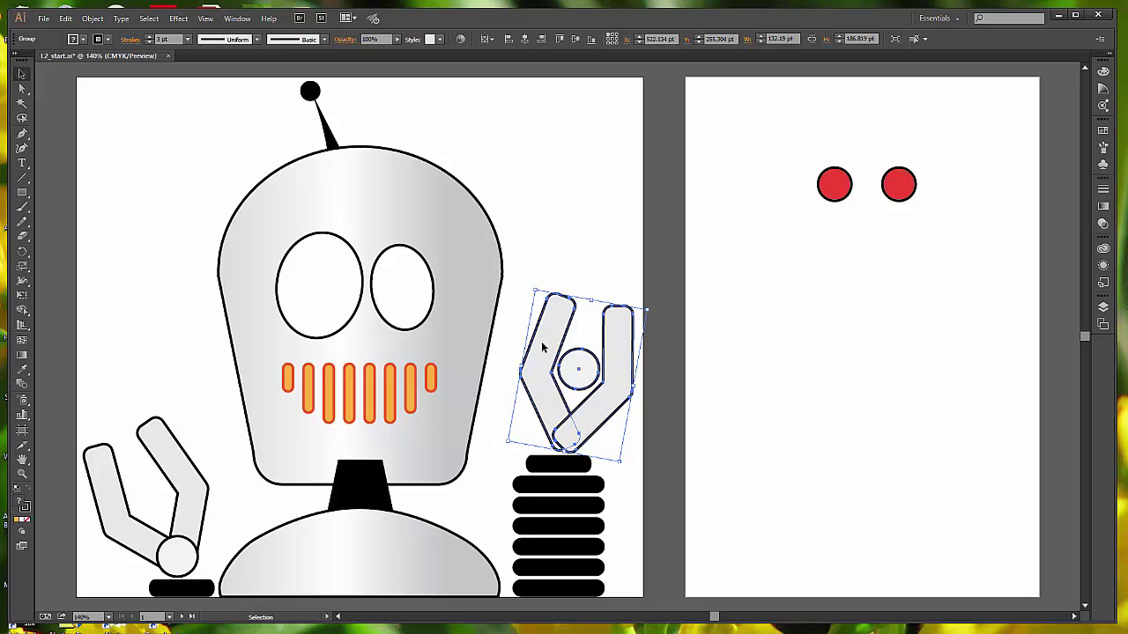
pyautogui.doubleClick(544, 348)
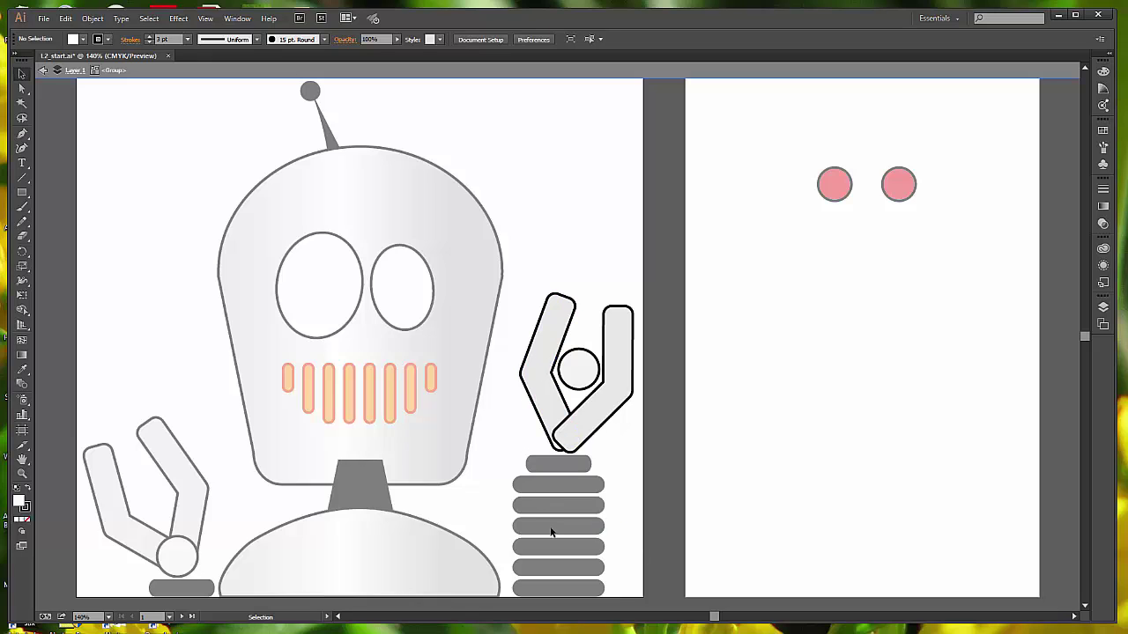
pyautogui.press('Escape')
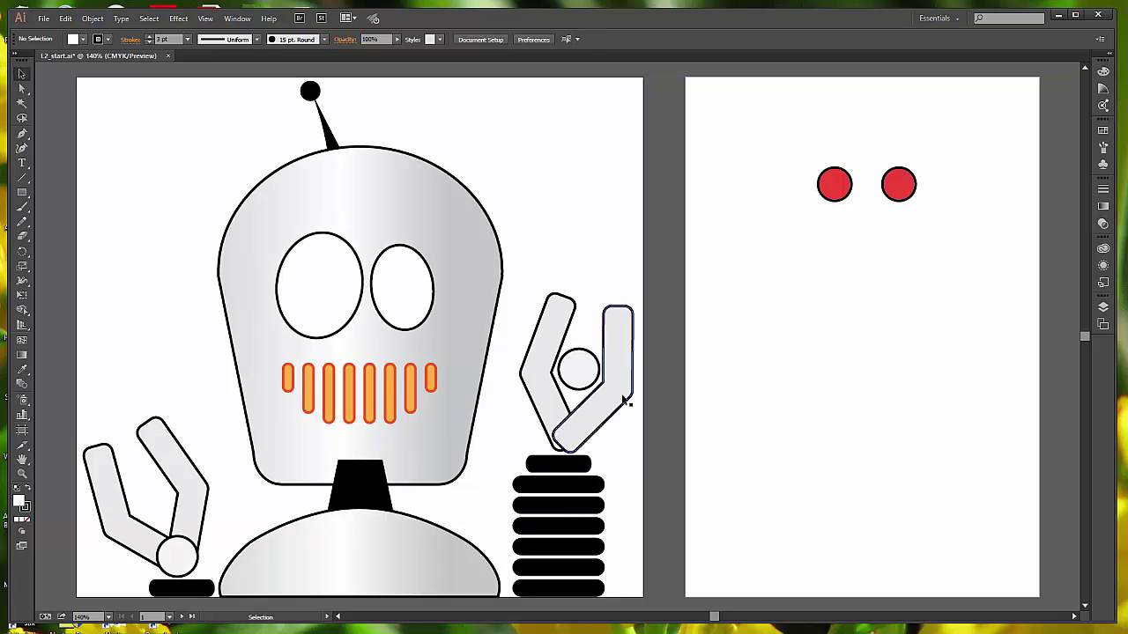
# - Enter isolation mode on the claw group above the stacked black bars and turn off Smart Guides
pyautogui.click(537, 364)
pyautogui.doubleClick(537, 368)
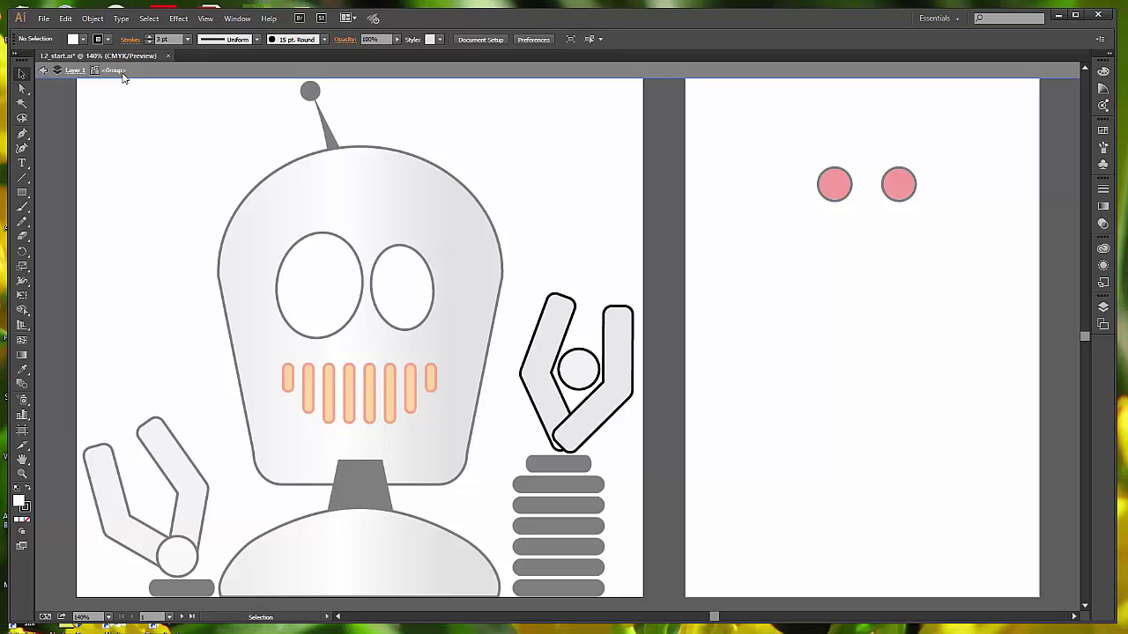
pyautogui.click(208, 20)
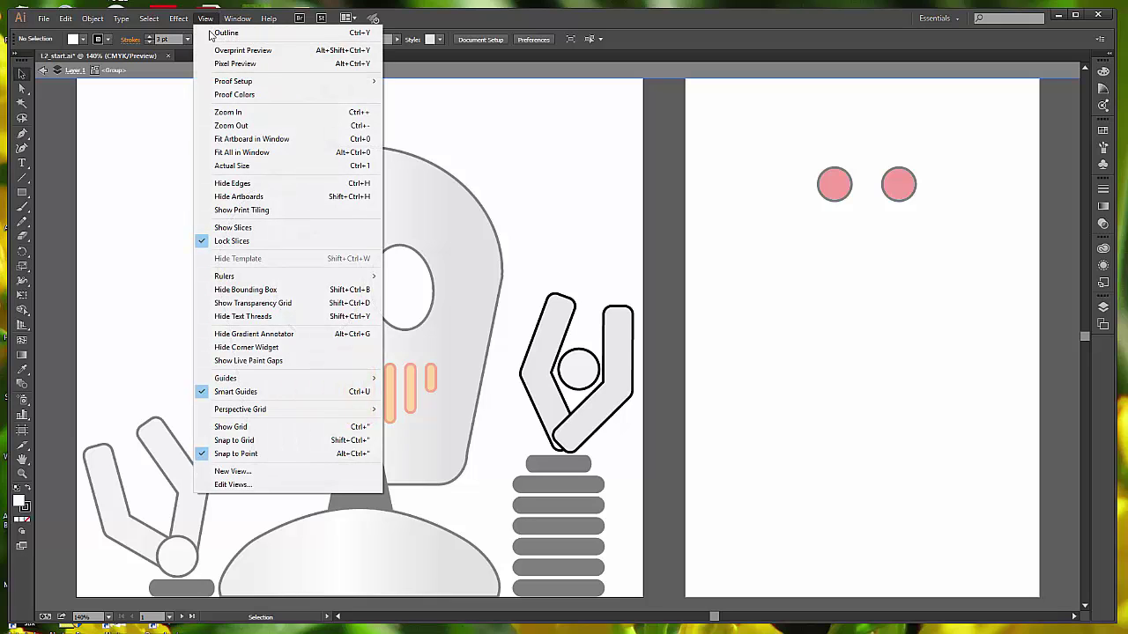
pyautogui.click(237, 393)
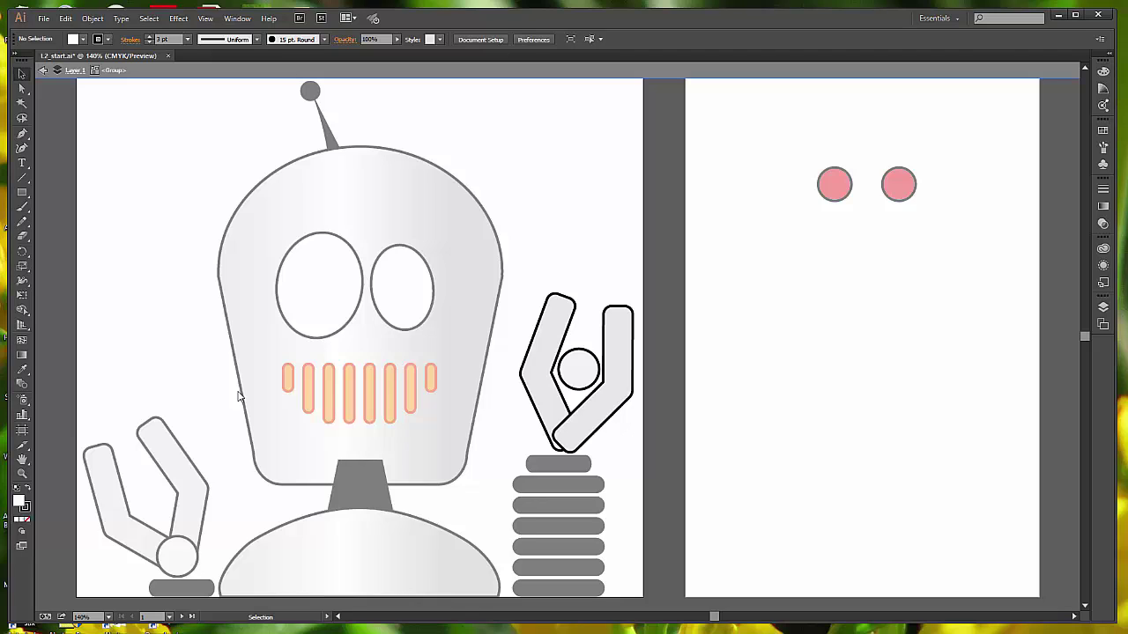
# - Move the claw's circle down over the joint where both fingers meet, exit isolation mode, and leave the claw group deselected
pyautogui.click(576, 375)
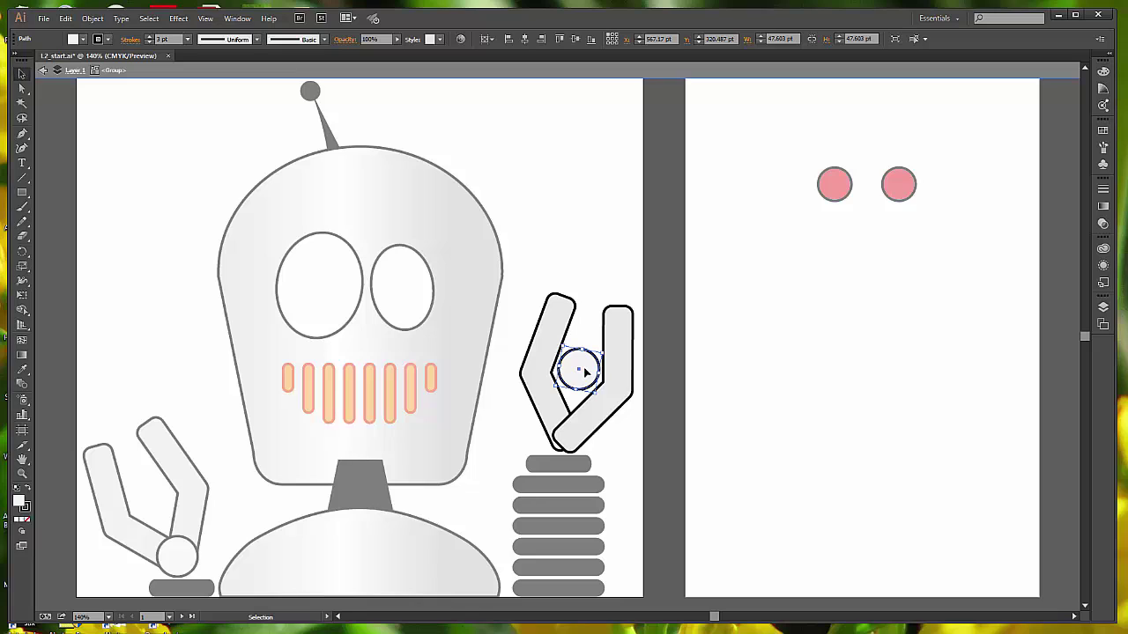
pyautogui.moveTo(584, 373); pyautogui.dragTo(573, 435)
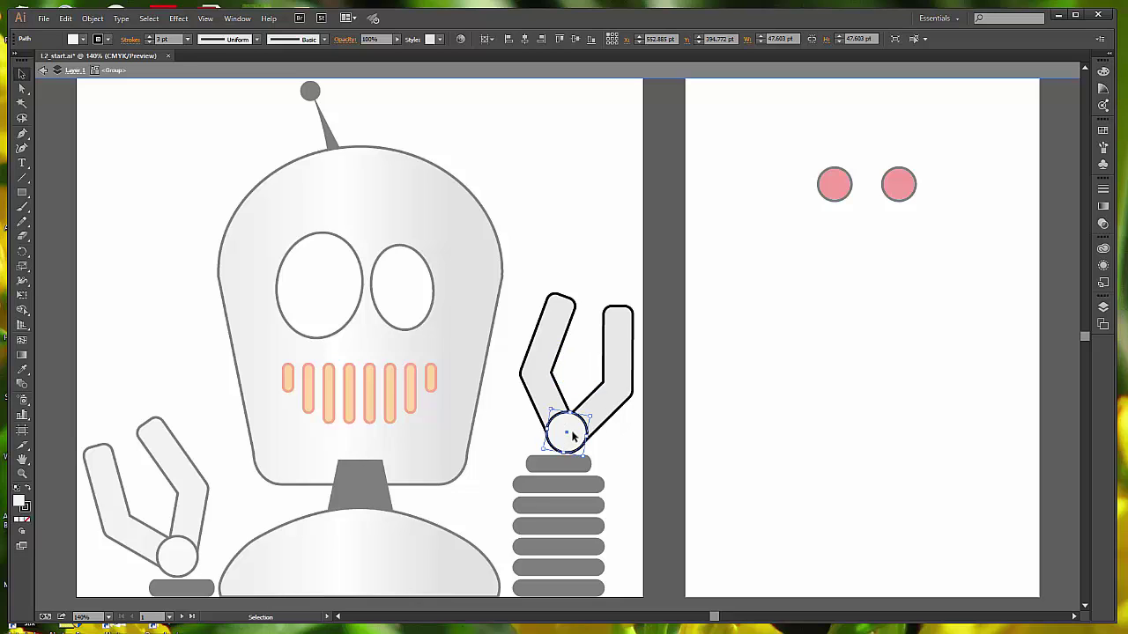
pyautogui.moveTo(573, 434); pyautogui.dragTo(575, 436)
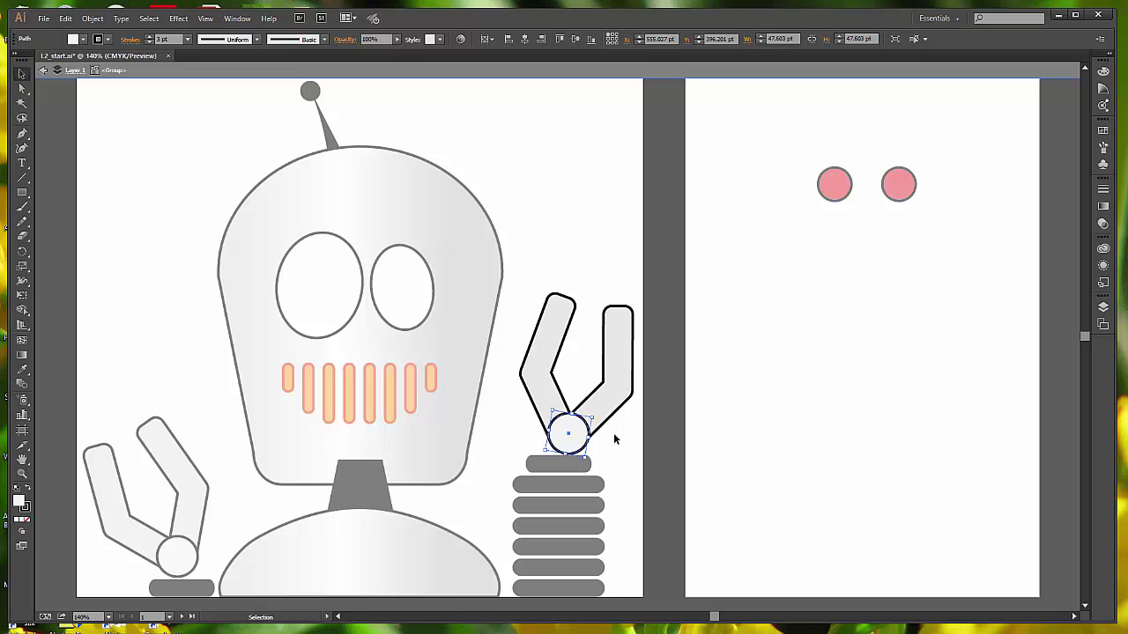
pyautogui.doubleClick(607, 242)
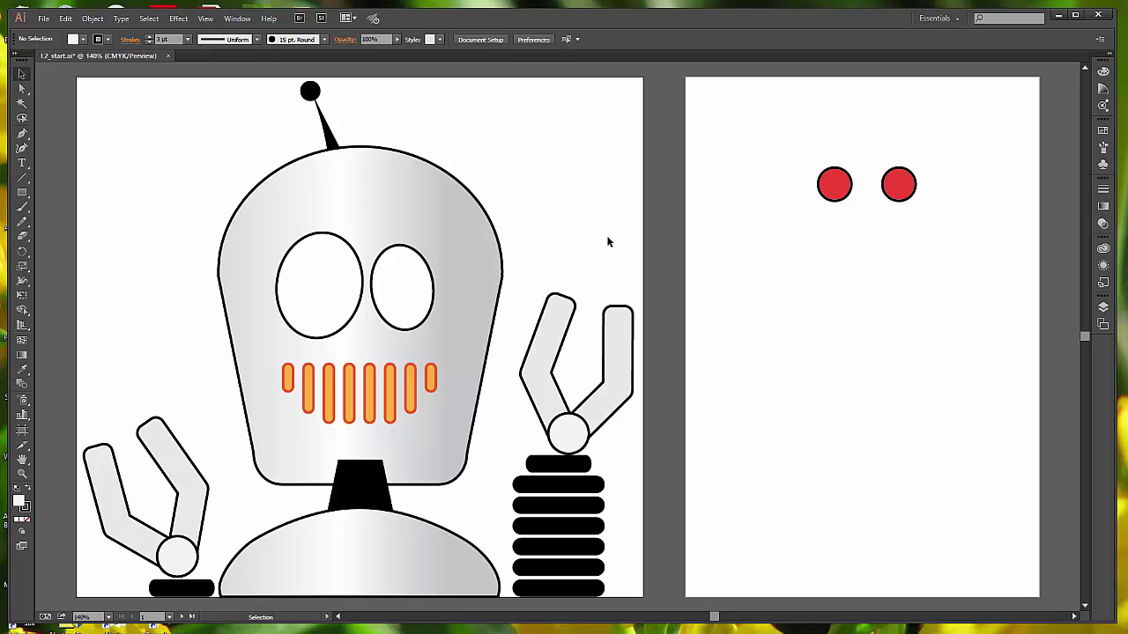
pyautogui.click(564, 432)
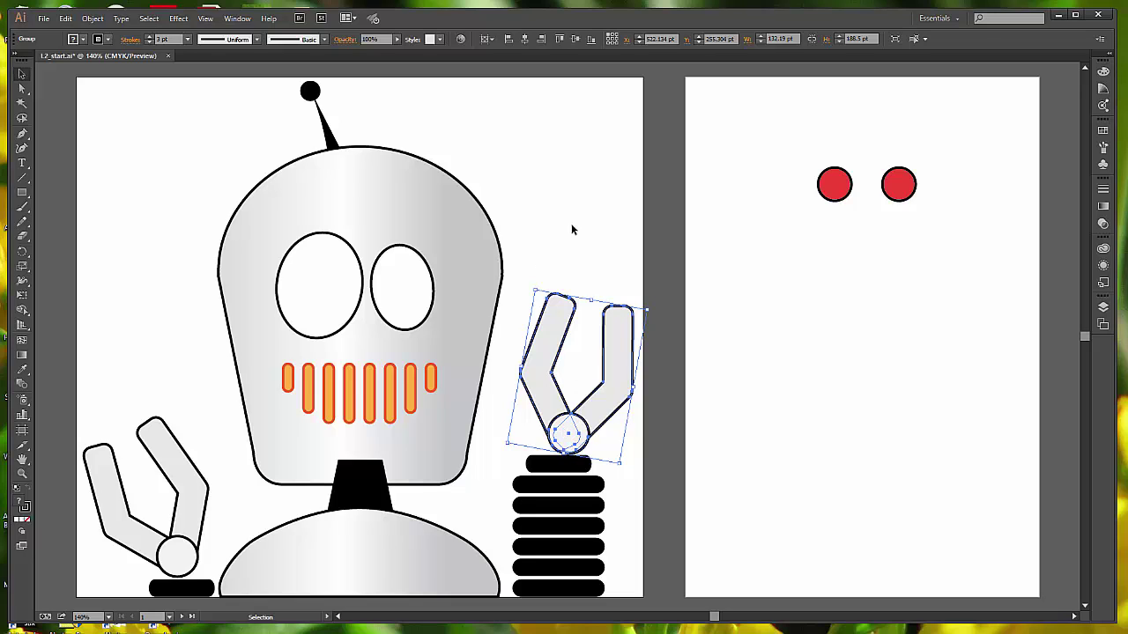
pyautogui.click(597, 231)
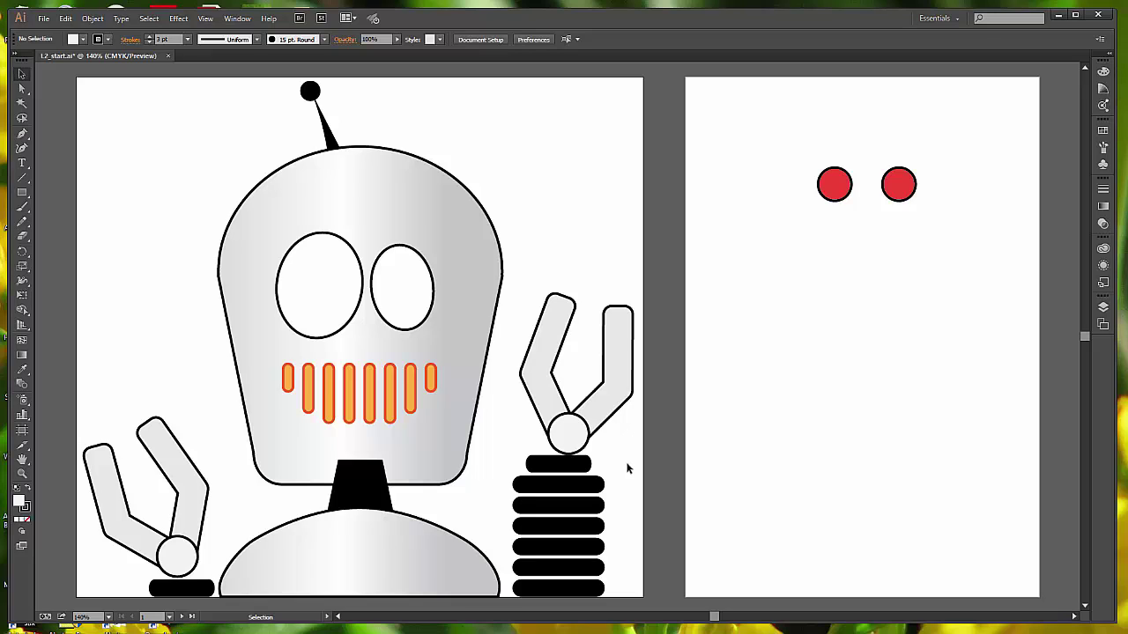
# - Group the seven stacked black bars beneath the raised claw and deselect them
pyautogui.moveTo(615, 457); pyautogui.dragTo(559, 604)
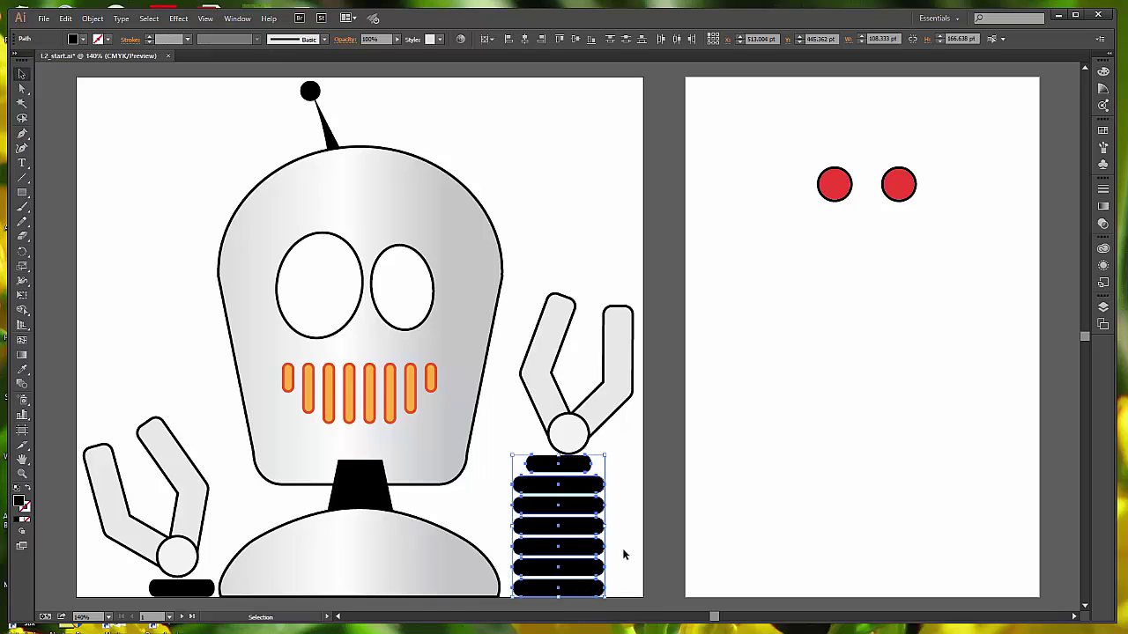
pyautogui.click(91, 18)
pyautogui.click(108, 64)
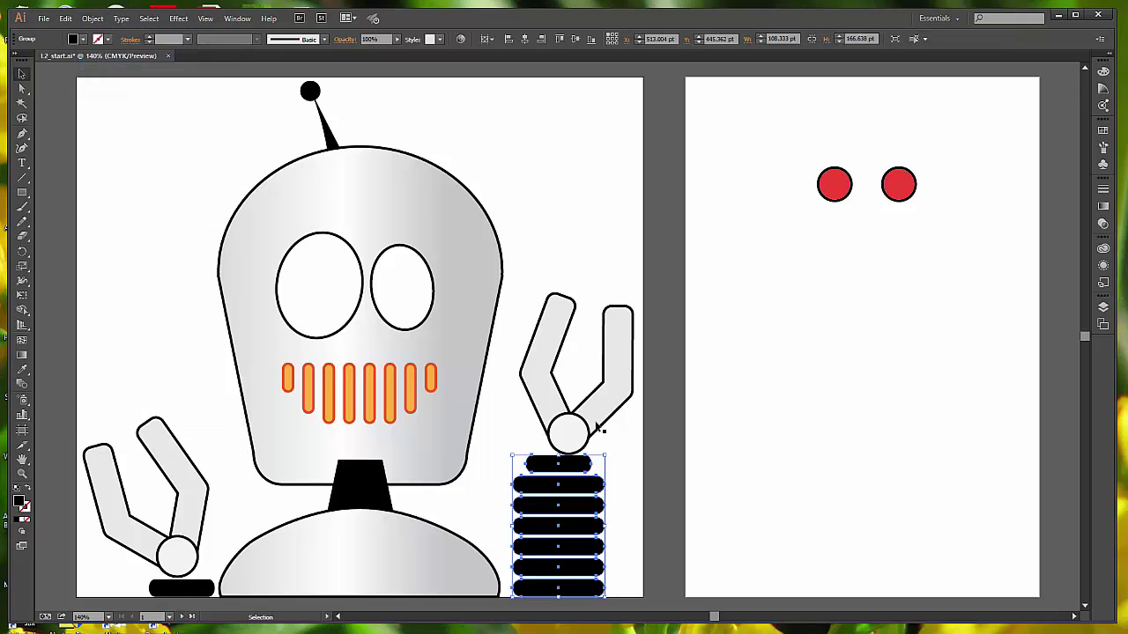
pyautogui.click(608, 467)
pyautogui.click(586, 481)
pyautogui.click(625, 473)
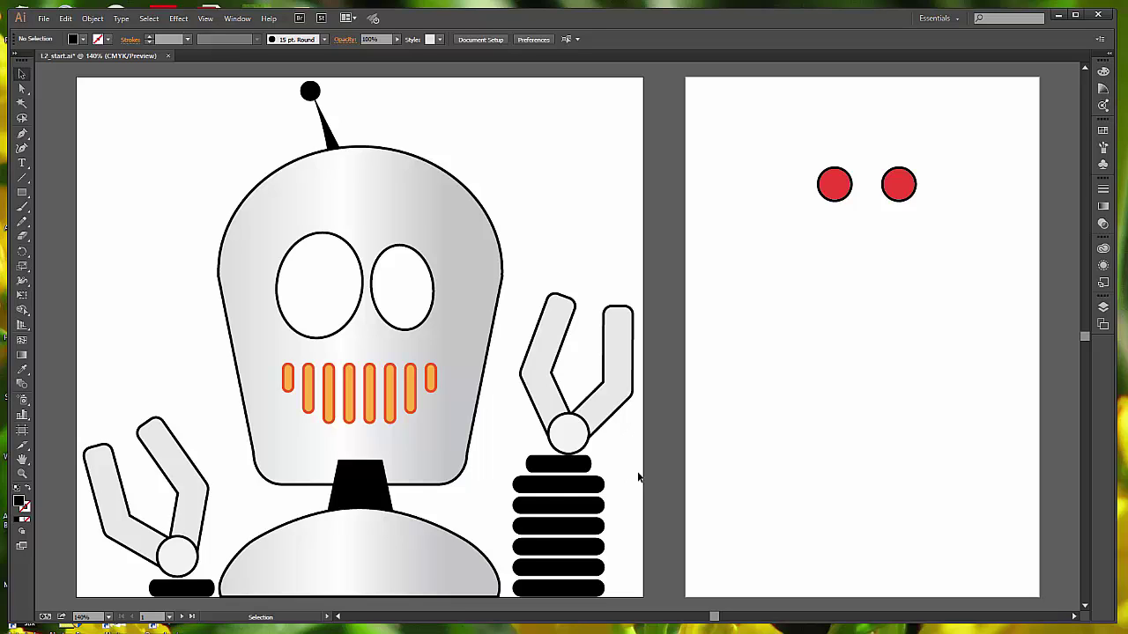
# - Group the stacked black bars with the claw above them as one nested arm group, and deselect it
pyautogui.click(568, 491)
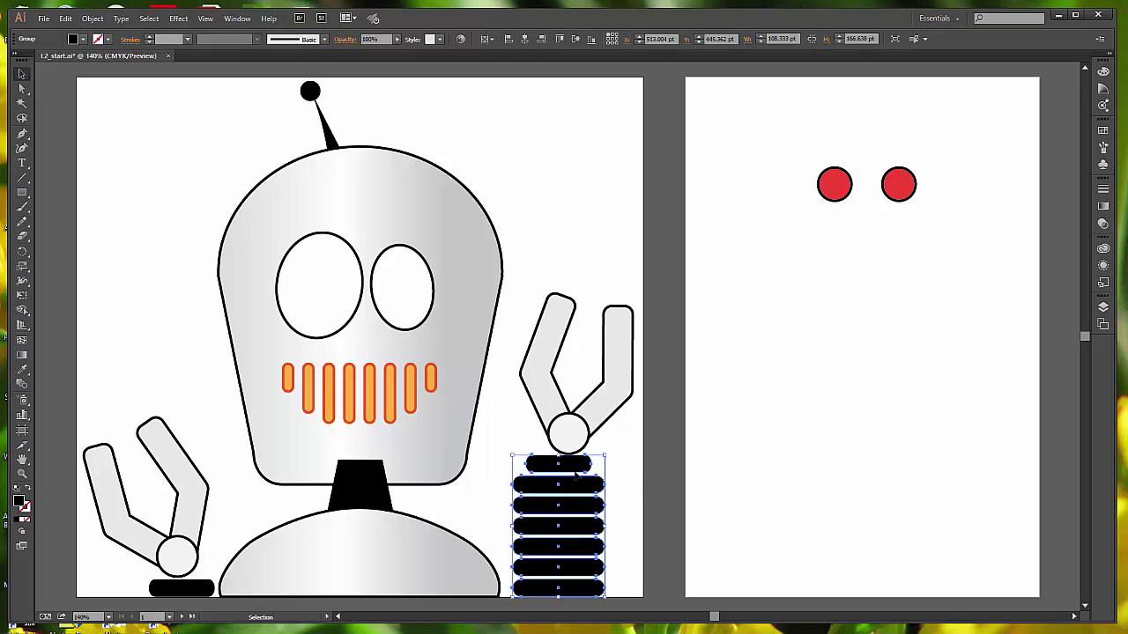
pyautogui.keyDown('shift'); pyautogui.click(603, 420); pyautogui.keyUp('shift')
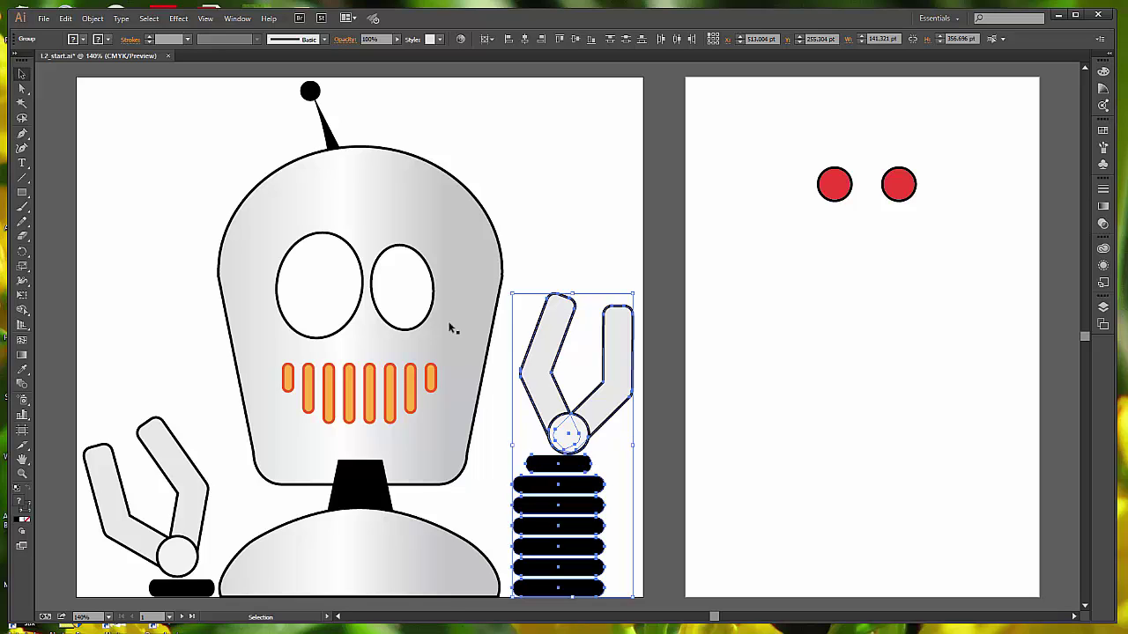
pyautogui.click(95, 19)
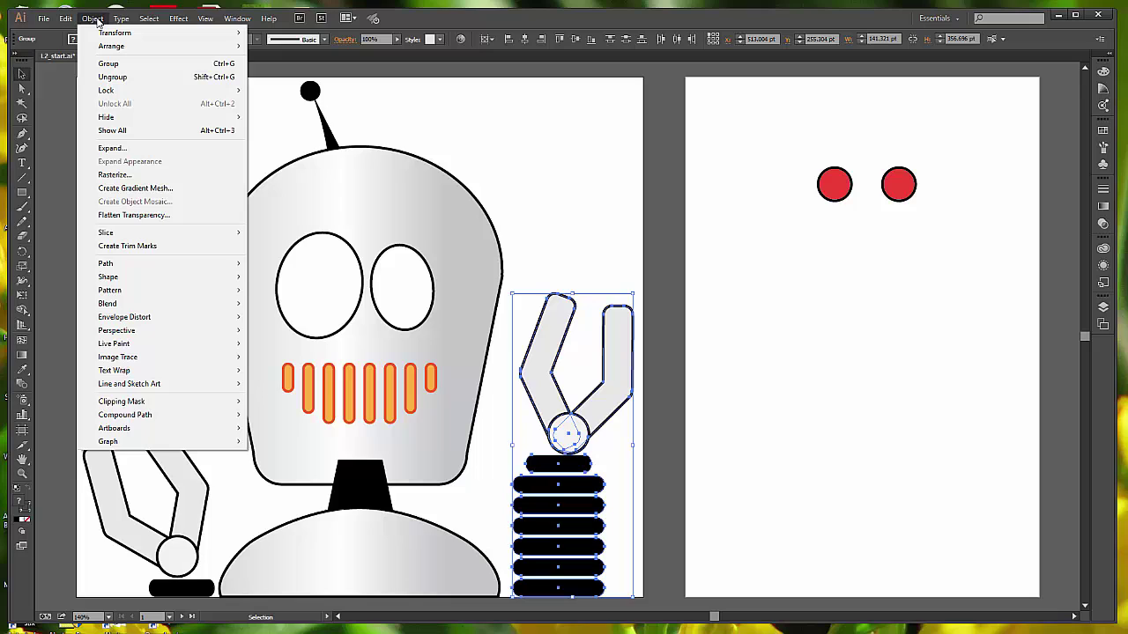
pyautogui.click(132, 64)
pyautogui.click(593, 256)
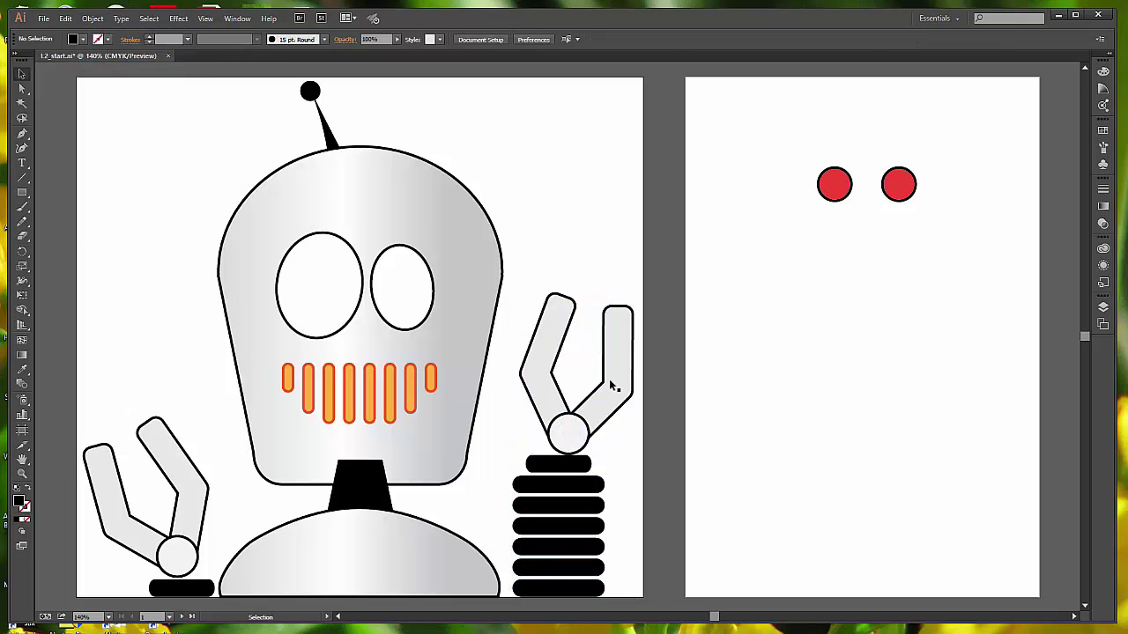
# - Examine how the nested arm group selects when its claw or its black bars are picked, leaving it deselected
pyautogui.click(616, 392)
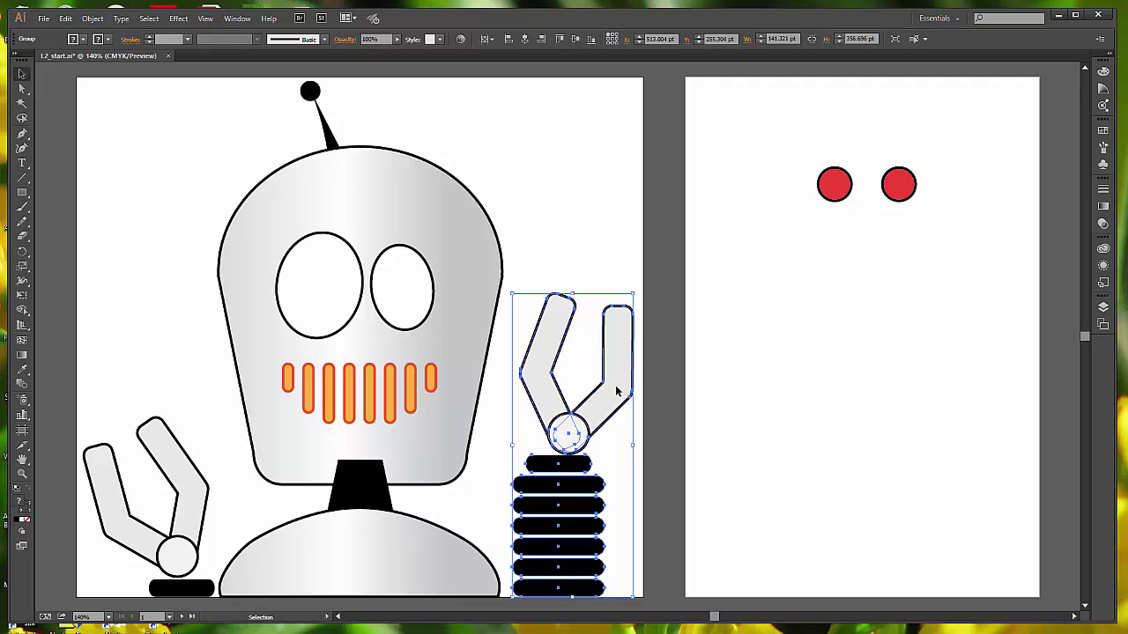
pyautogui.click(584, 257)
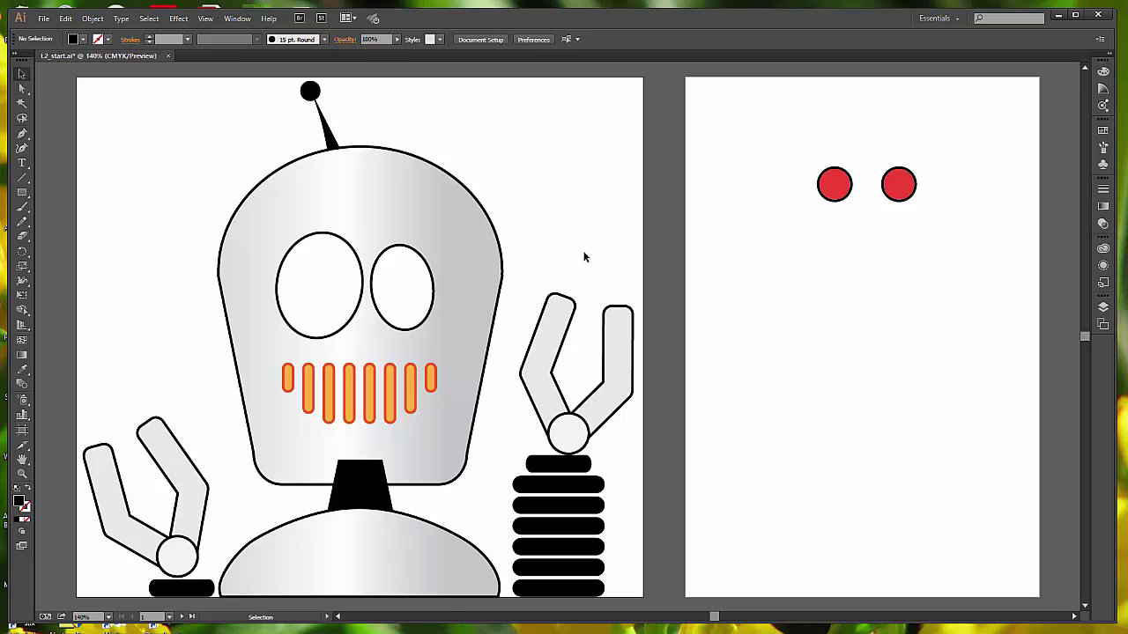
pyautogui.click(631, 375)
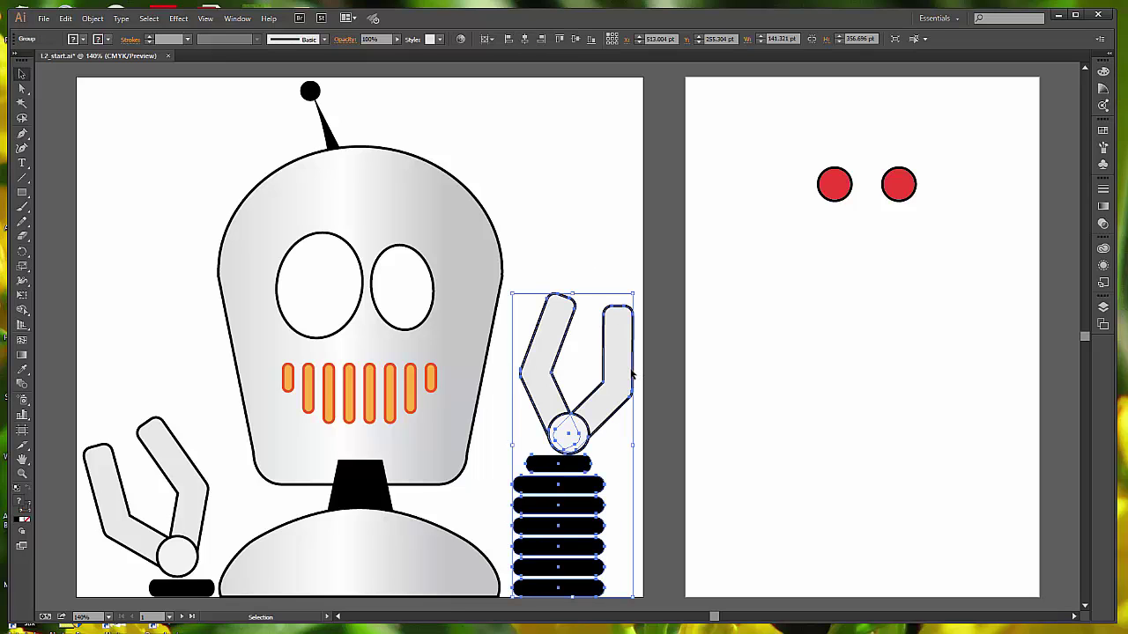
pyautogui.click(591, 273)
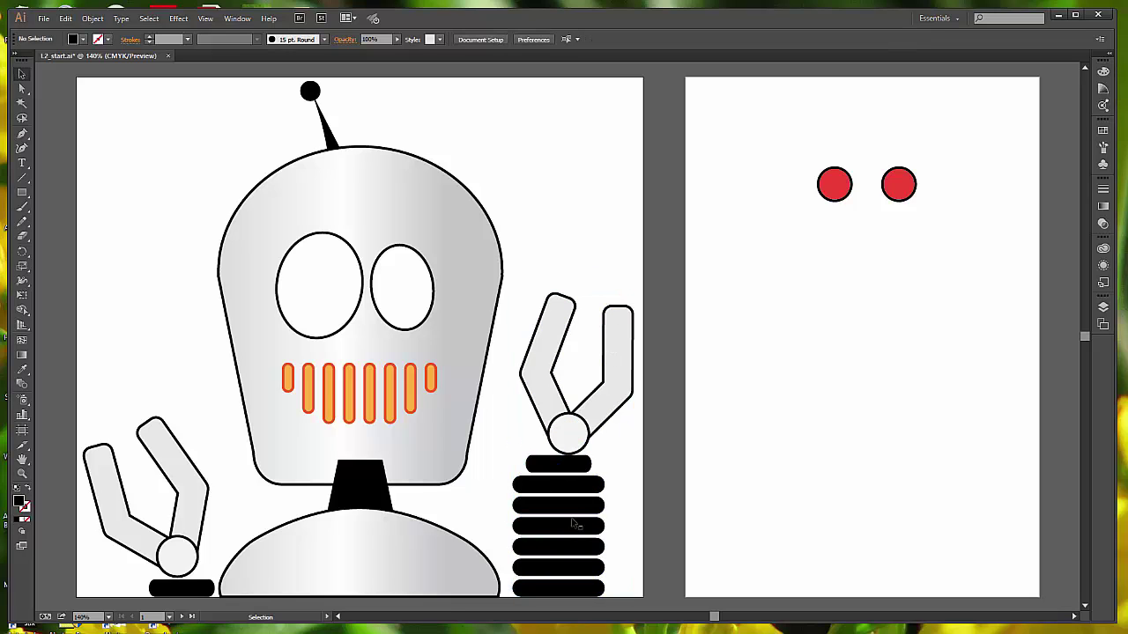
pyautogui.click(584, 507)
pyautogui.click(710, 494)
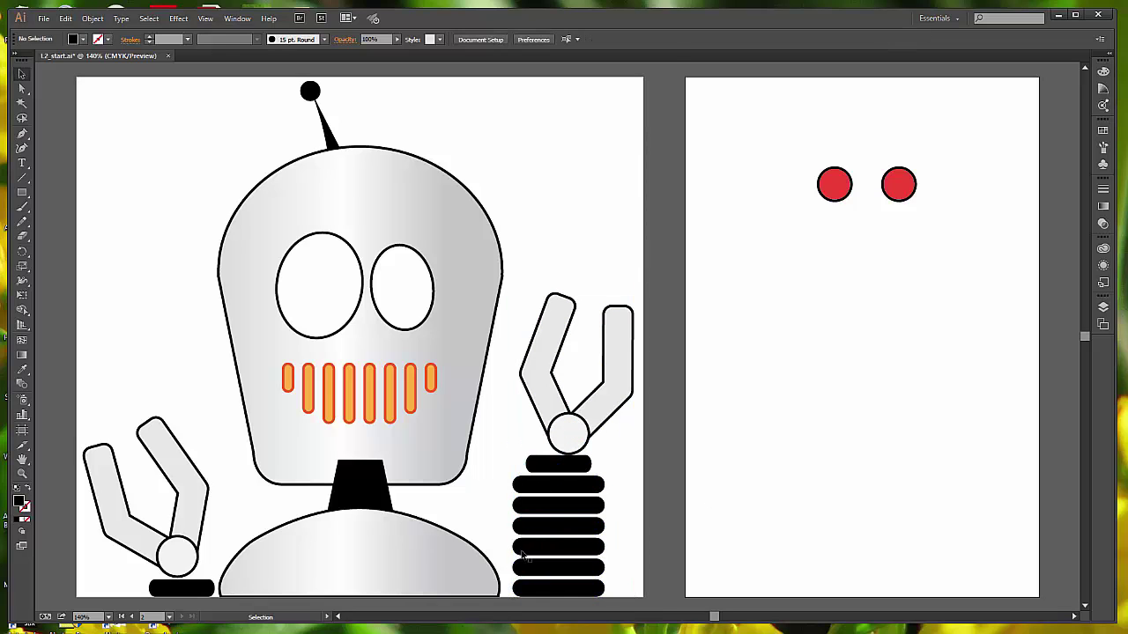
pyautogui.click(523, 553)
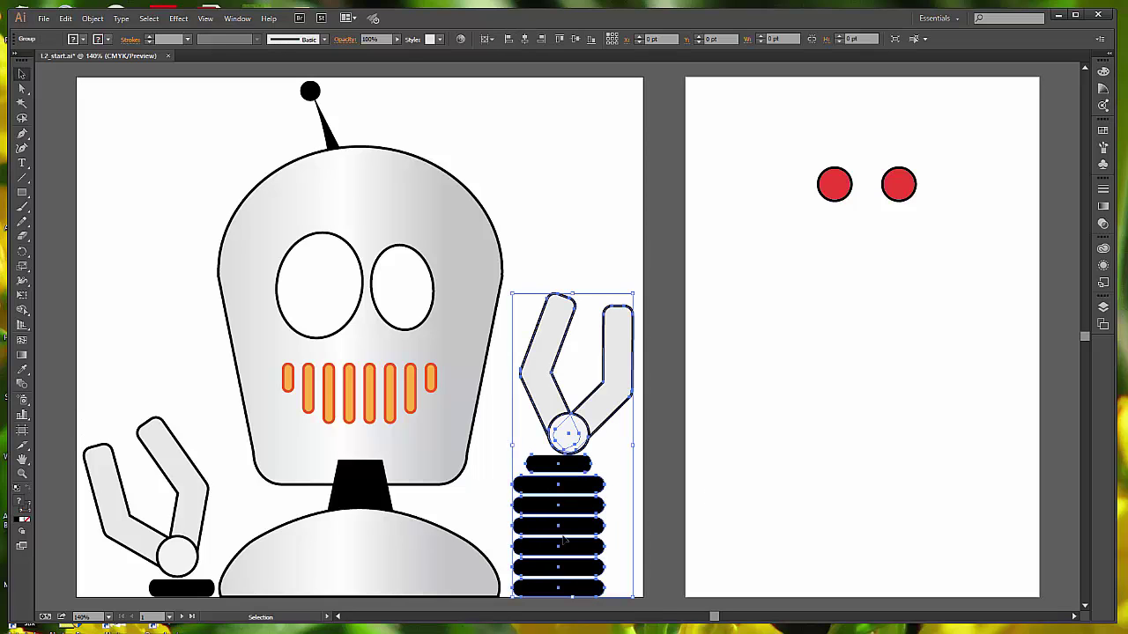
pyautogui.click(595, 256)
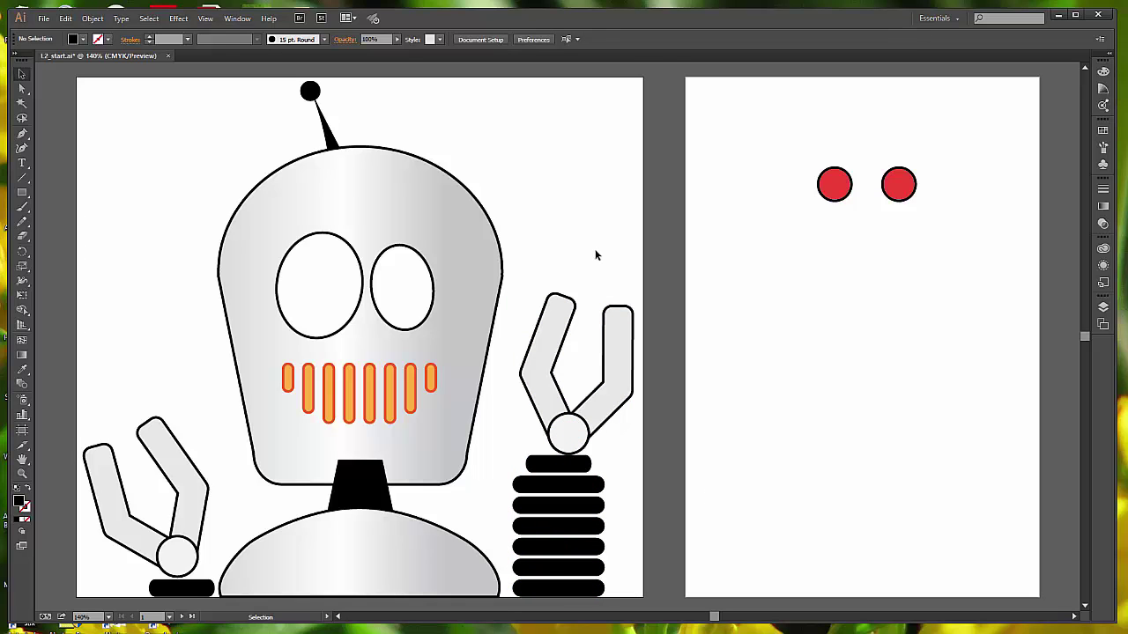